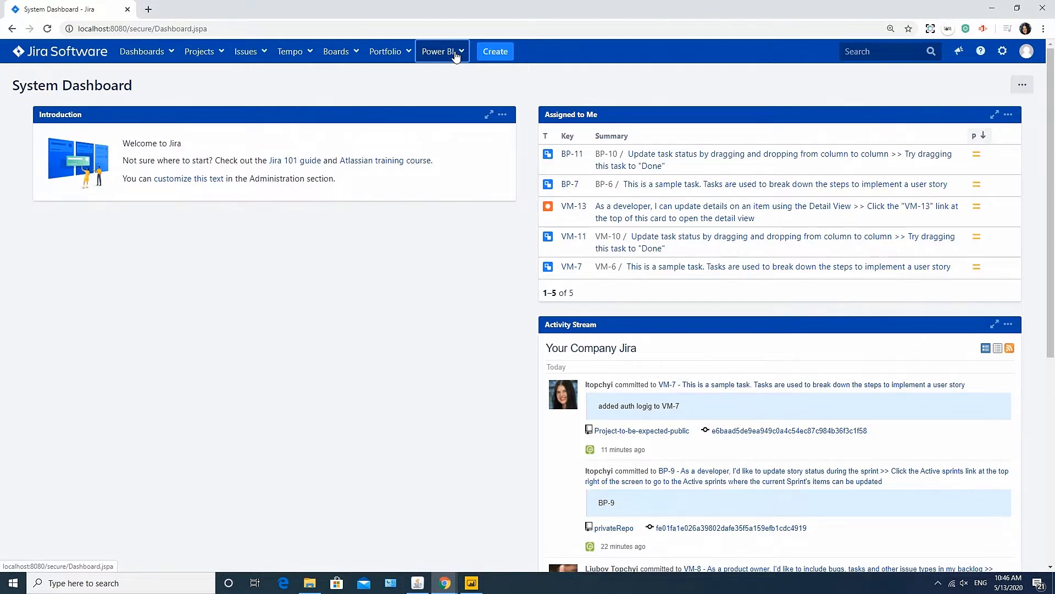
Grant the jira-analytics group and one user the 'Work with connectors' permission, then save.
left_click(455, 55)
left_click(443, 94)
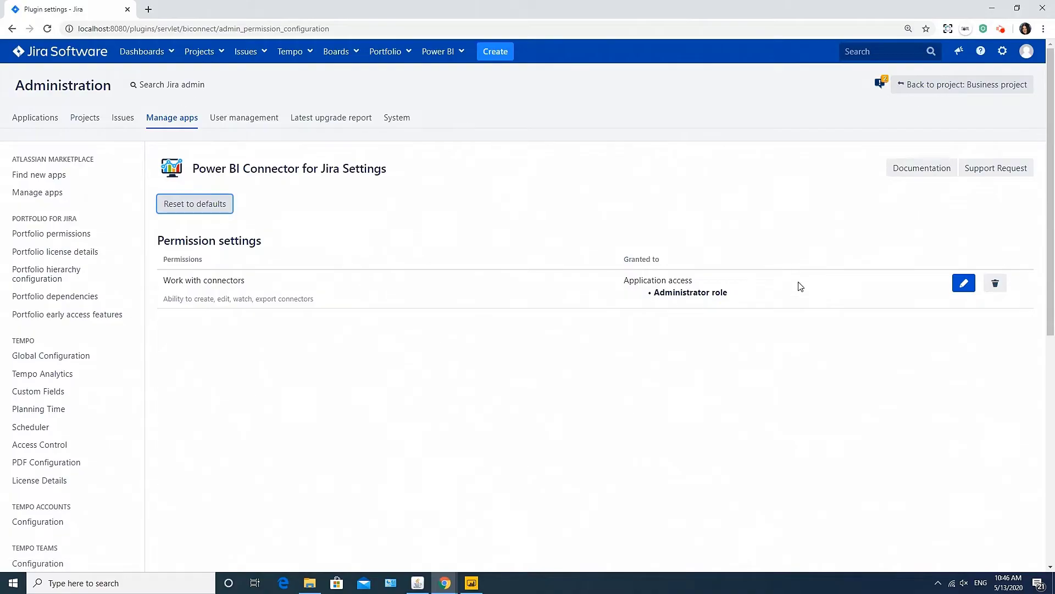
left_click(964, 283)
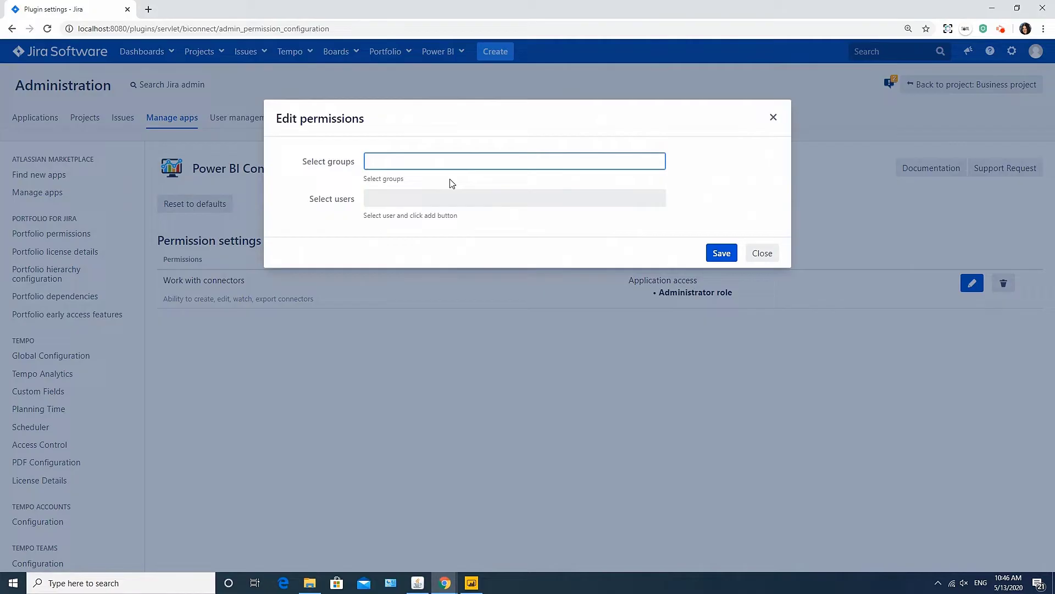
type("ji")
left_click(390, 210)
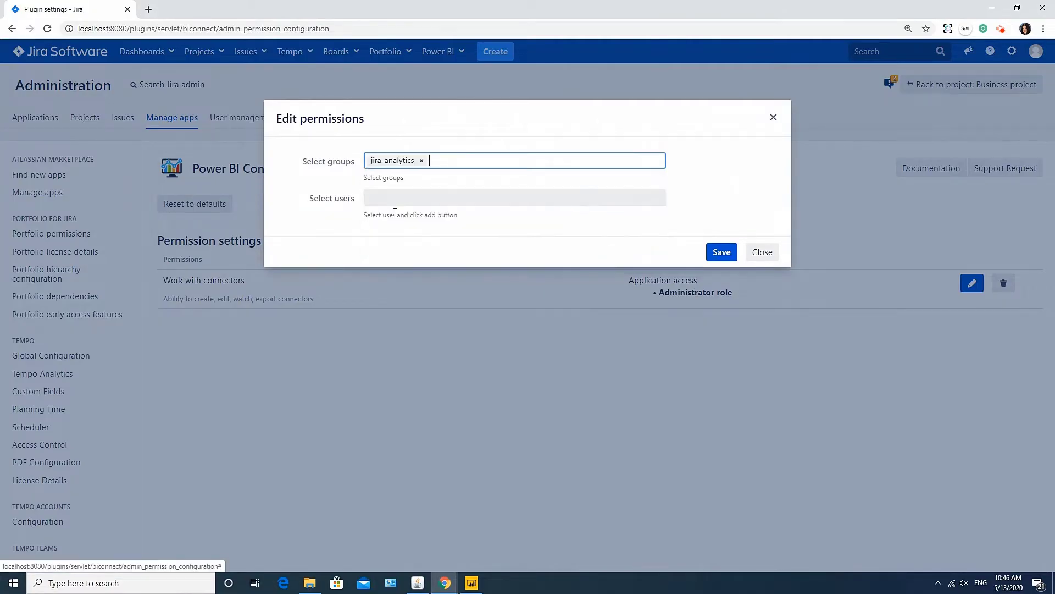
left_click(397, 202)
type("m")
left_click(407, 215)
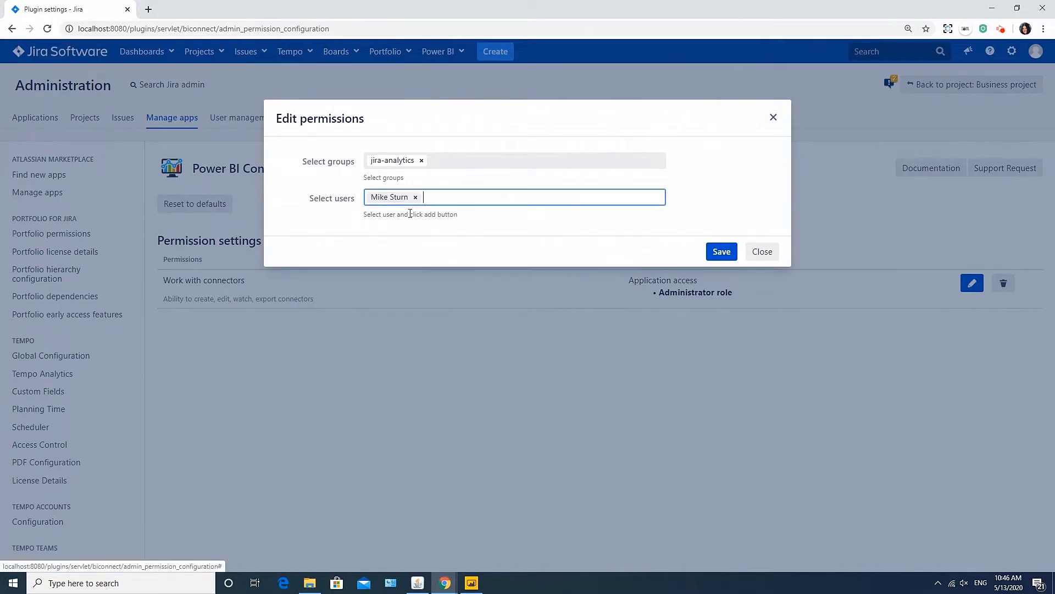
left_click(722, 251)
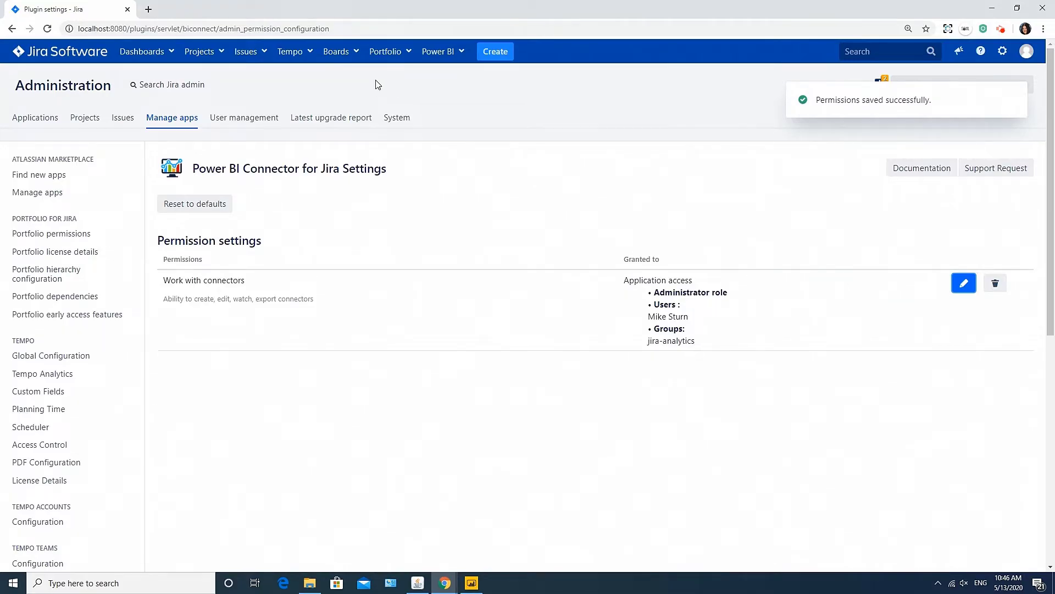
Create a new Power BI data source named 'Jira Data'.
left_click(445, 51)
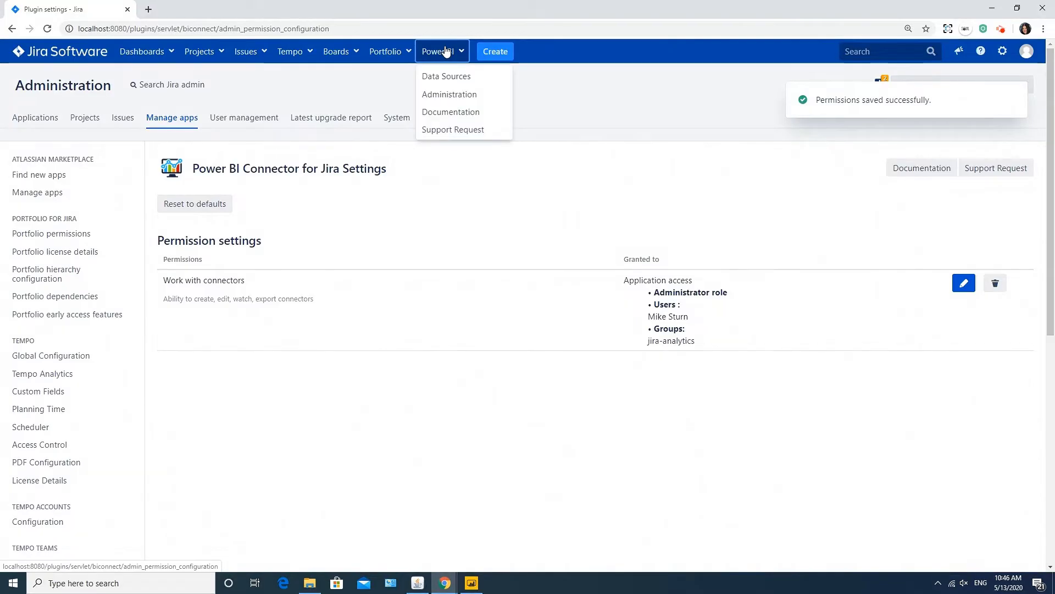
left_click(445, 77)
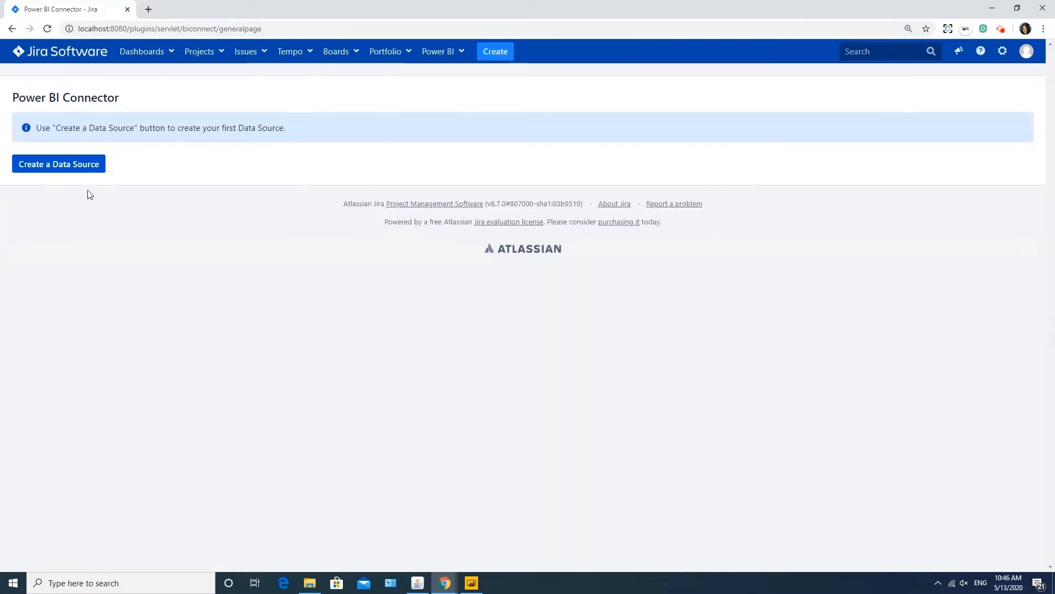
left_click(61, 165)
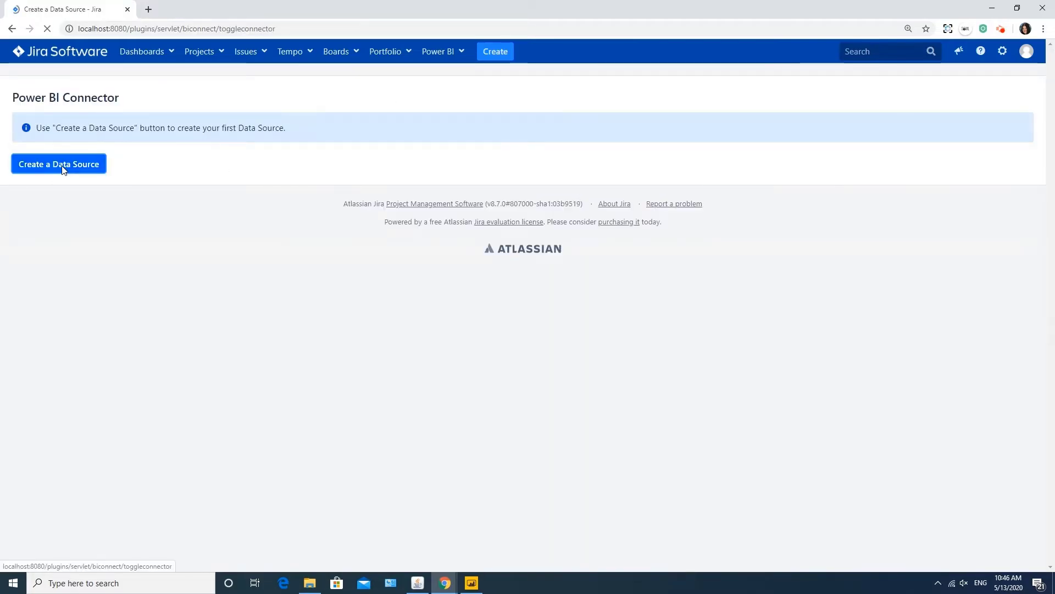
left_click(128, 130)
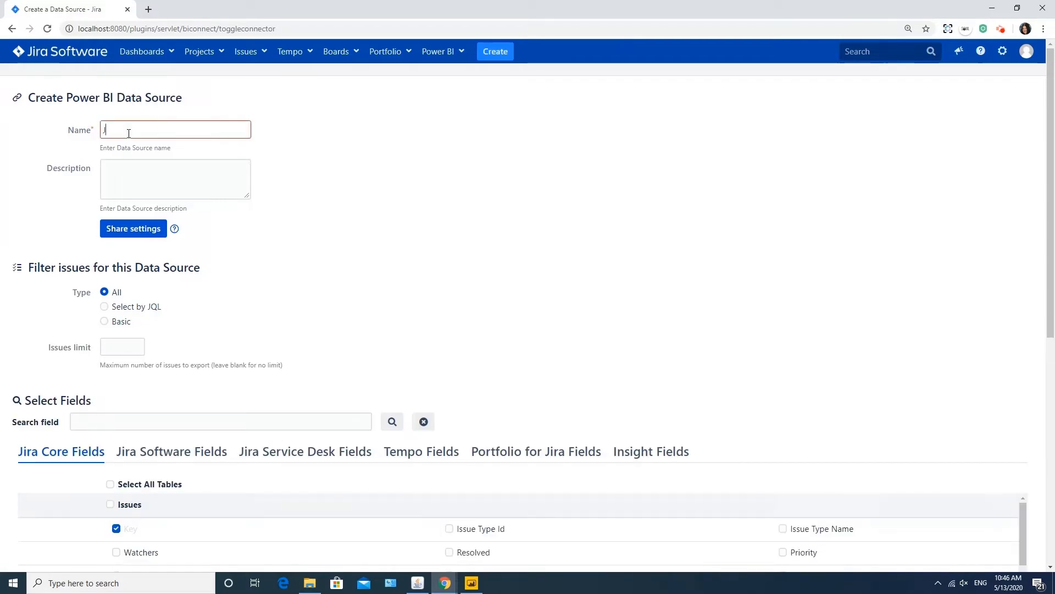
type("Jira Data")
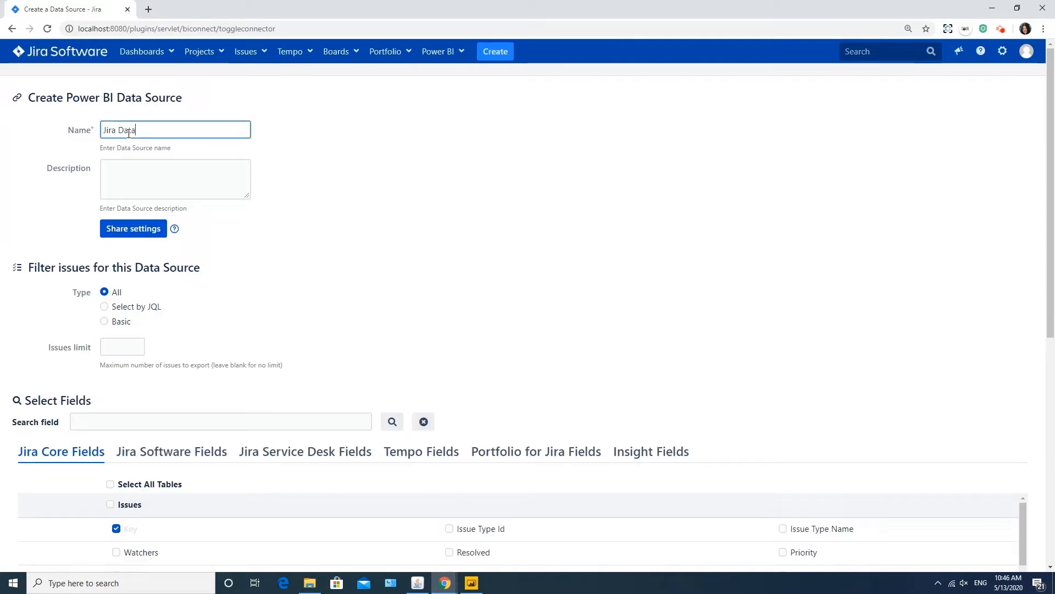
Turn on sharing for Jira Data with one user and the jira-analytics group, and save.
left_click(135, 227)
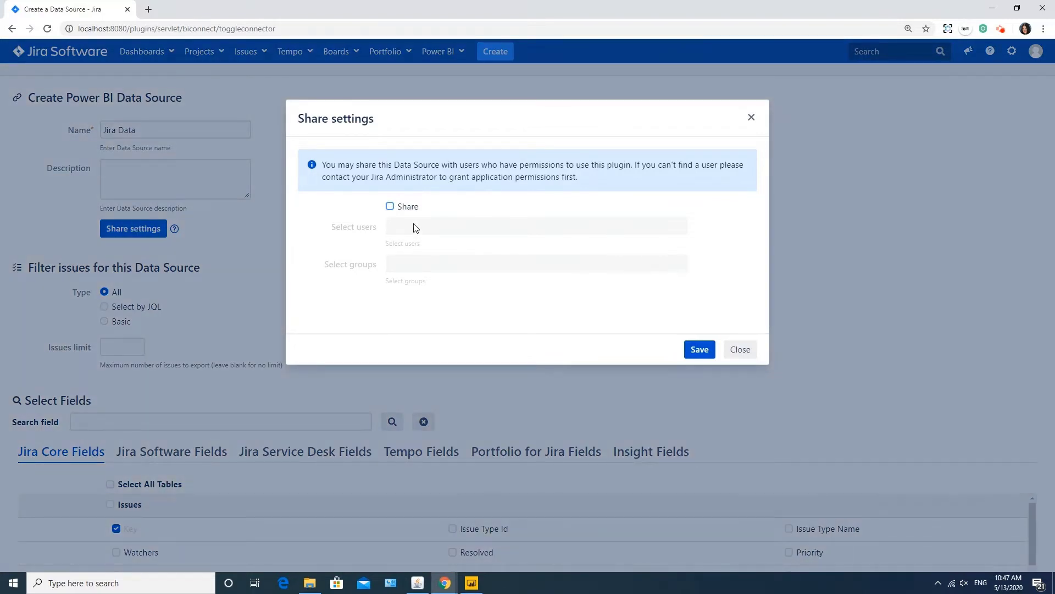
left_click(390, 207)
left_click(447, 224)
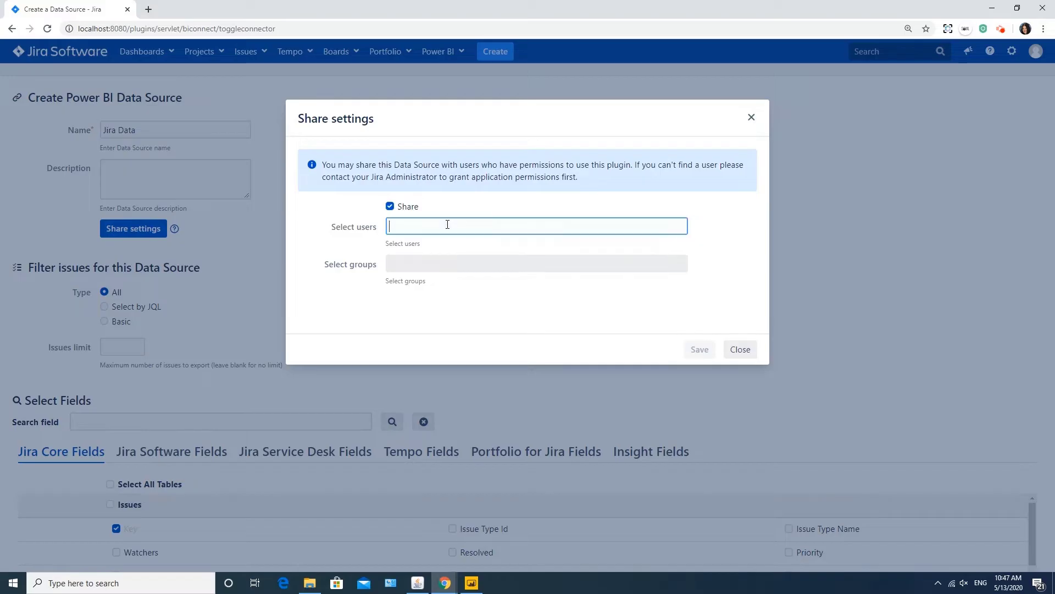
type("mi")
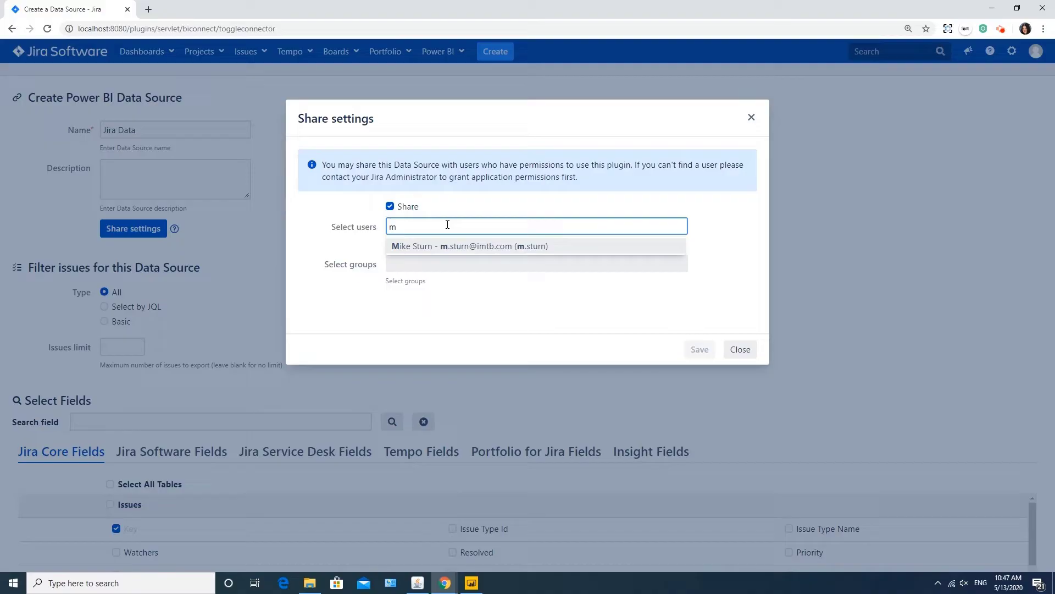
left_click(448, 252)
left_click(445, 262)
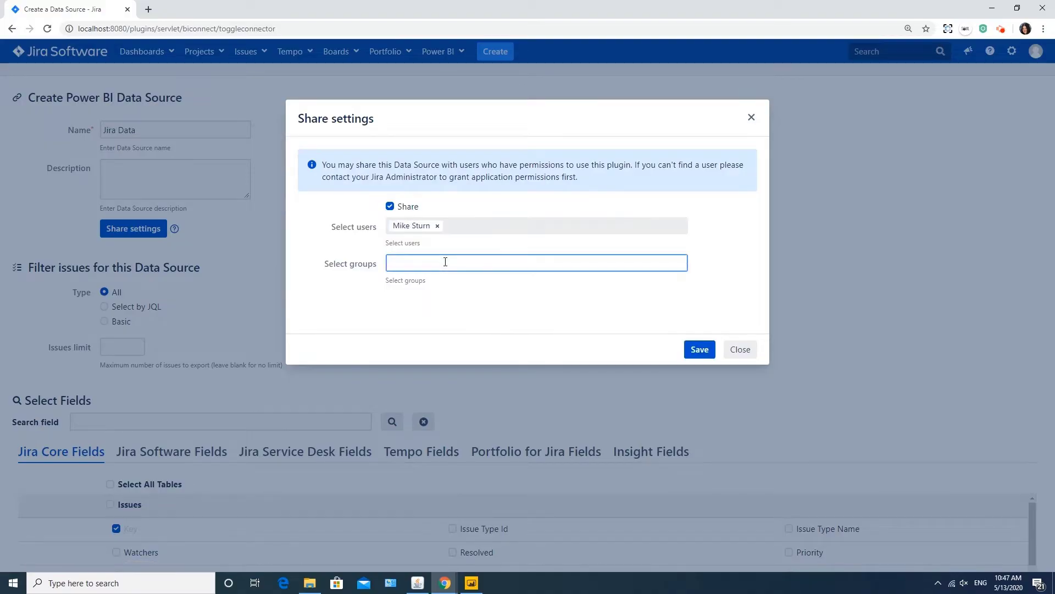
type("ji")
left_click(437, 297)
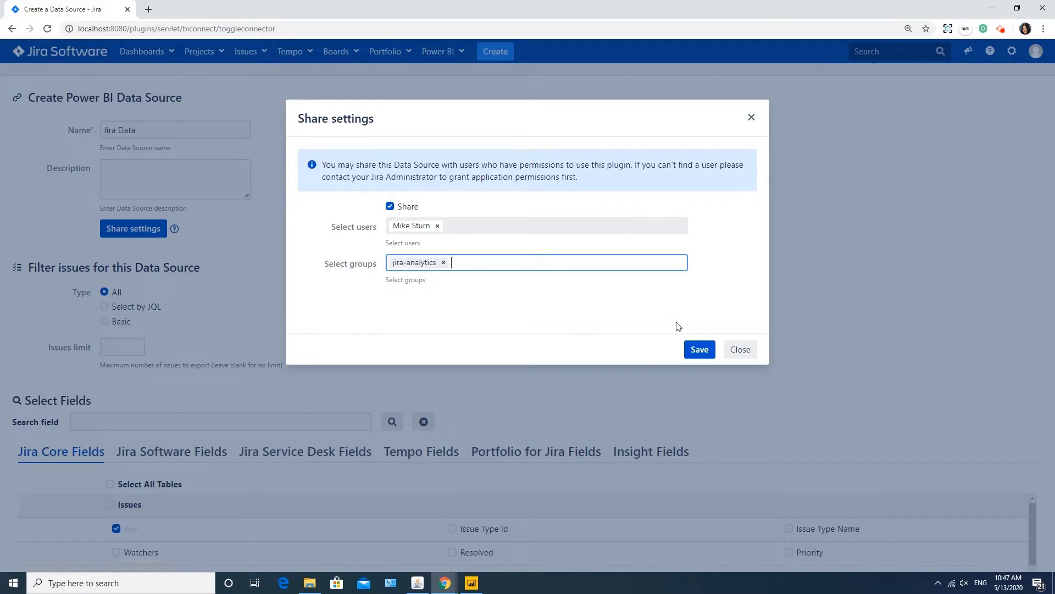
left_click(699, 350)
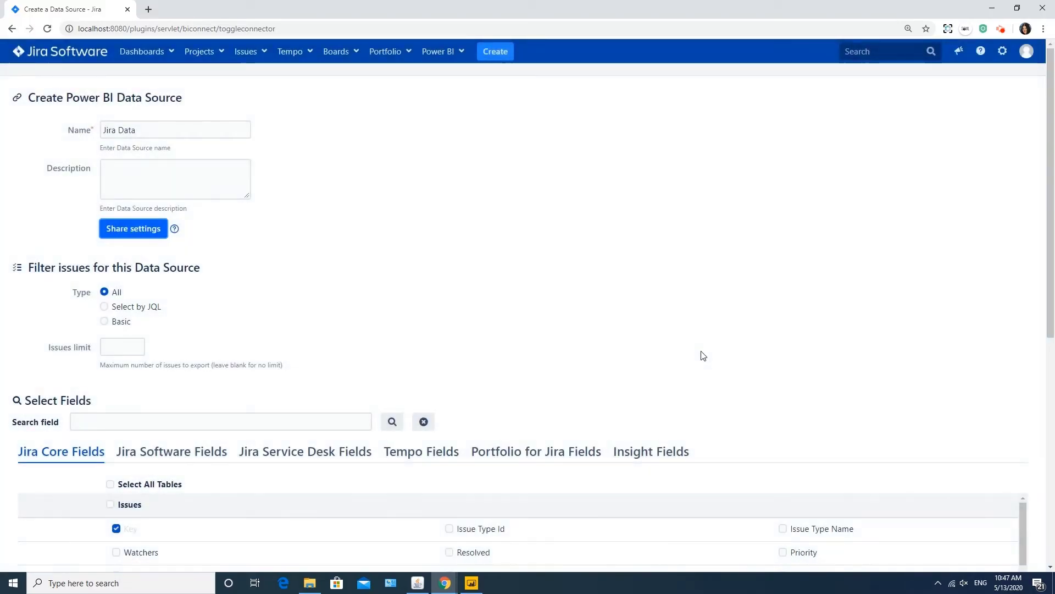
Try a JQL filter 'project = BP' and validate it.
left_click(104, 307)
left_click(157, 352)
type("pr")
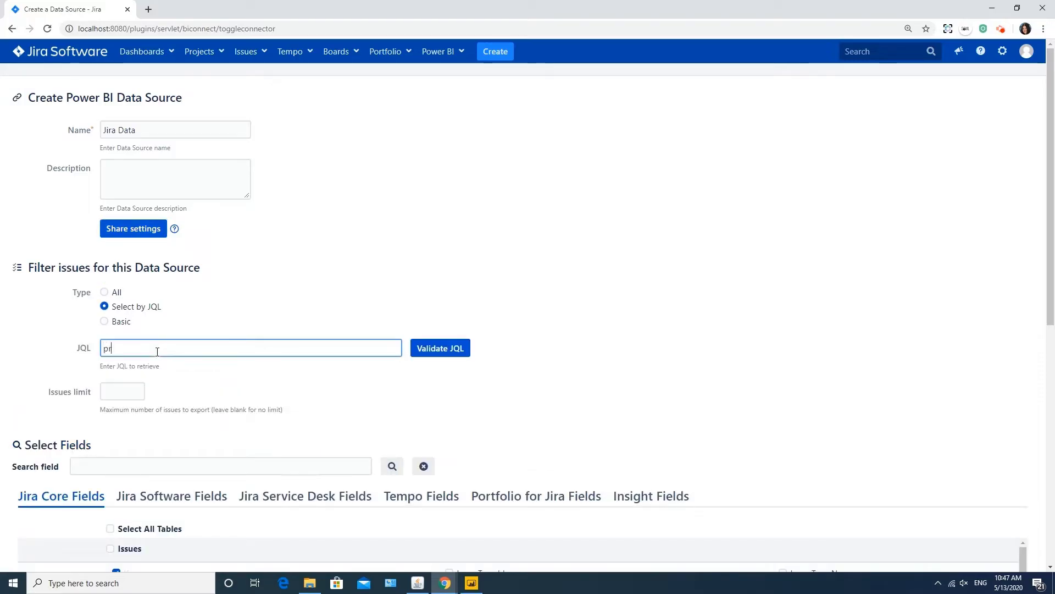
type("oject = B")
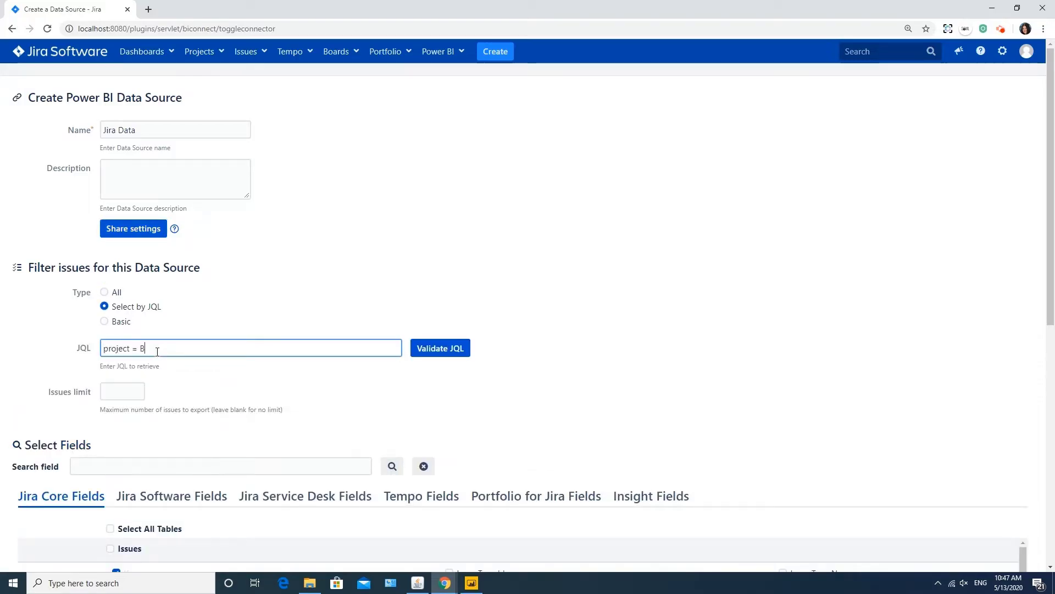
type("P")
left_click(456, 350)
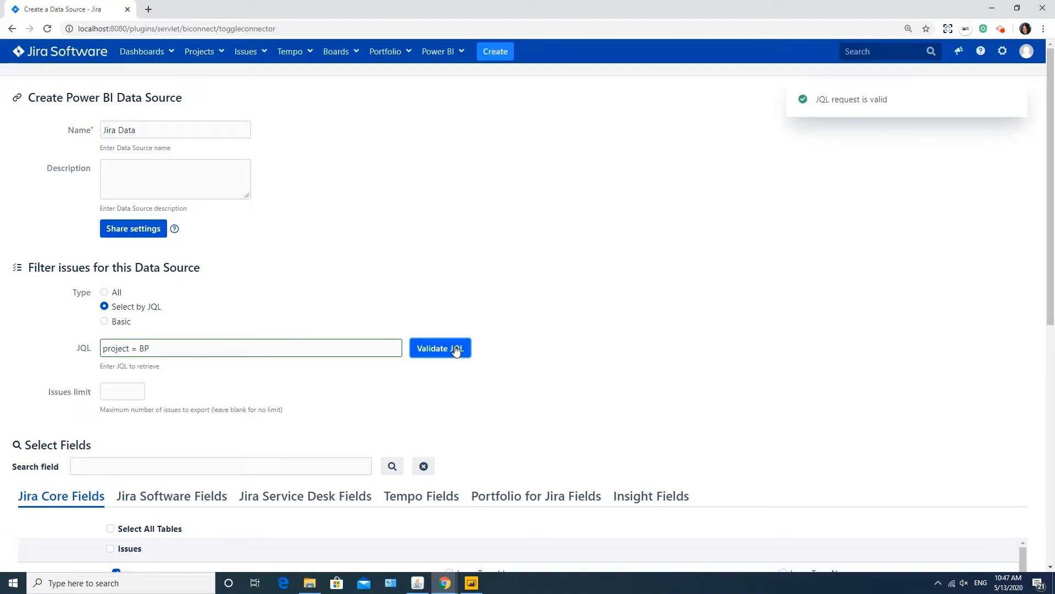
Switch to basic filters: Vending Machine project, Task issues, and one user as assignee.
left_click(108, 323)
left_click(117, 340)
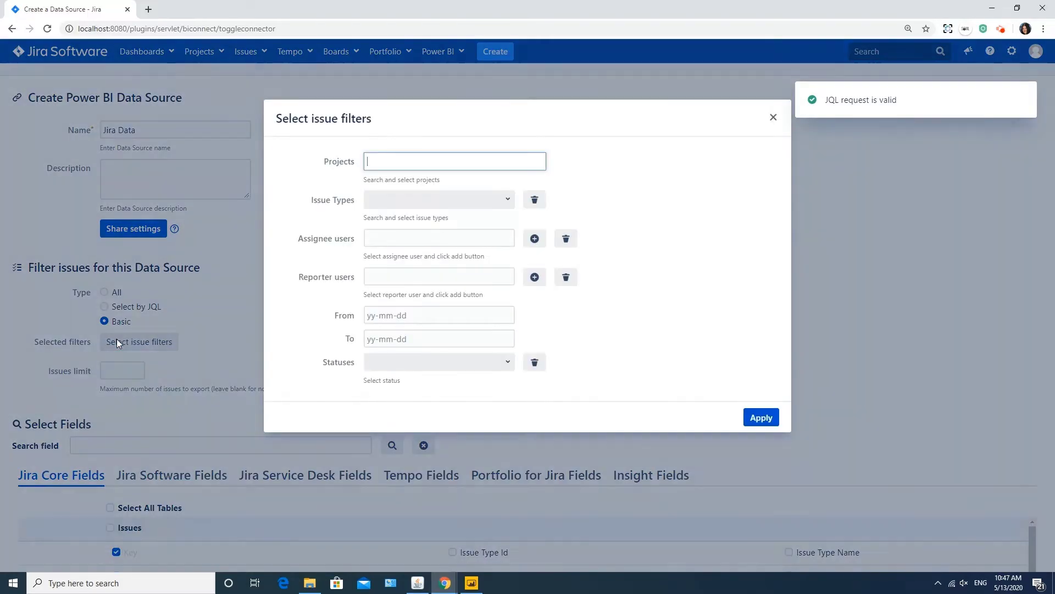
left_click(406, 164)
left_click(401, 209)
left_click(440, 199)
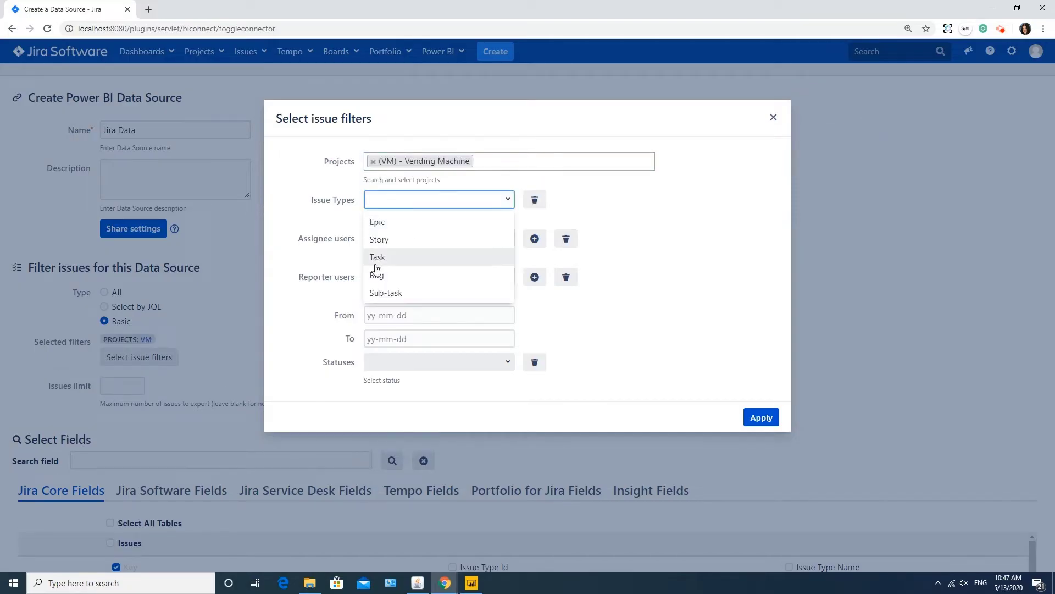
left_click(377, 260)
left_click(401, 247)
left_click(535, 249)
Add the same user as reporter, dates 2020-05-01 to 2020-05-31, In Progress status, and apply.
left_click(436, 299)
type("m.")
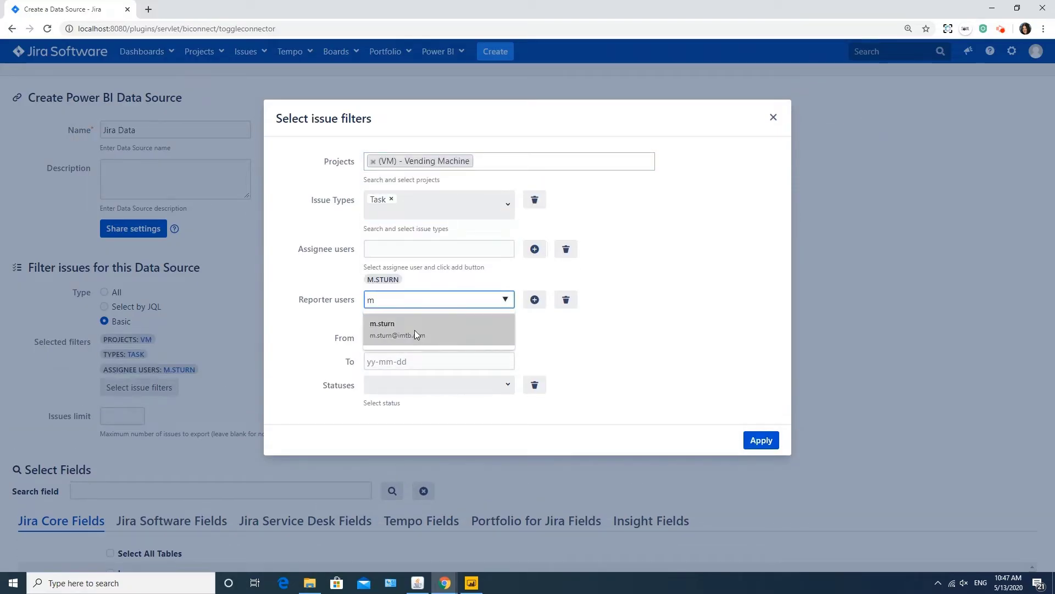
left_click(414, 330)
left_click(535, 299)
left_click(448, 350)
left_click(477, 409)
left_click(439, 374)
left_click(374, 512)
left_click(483, 395)
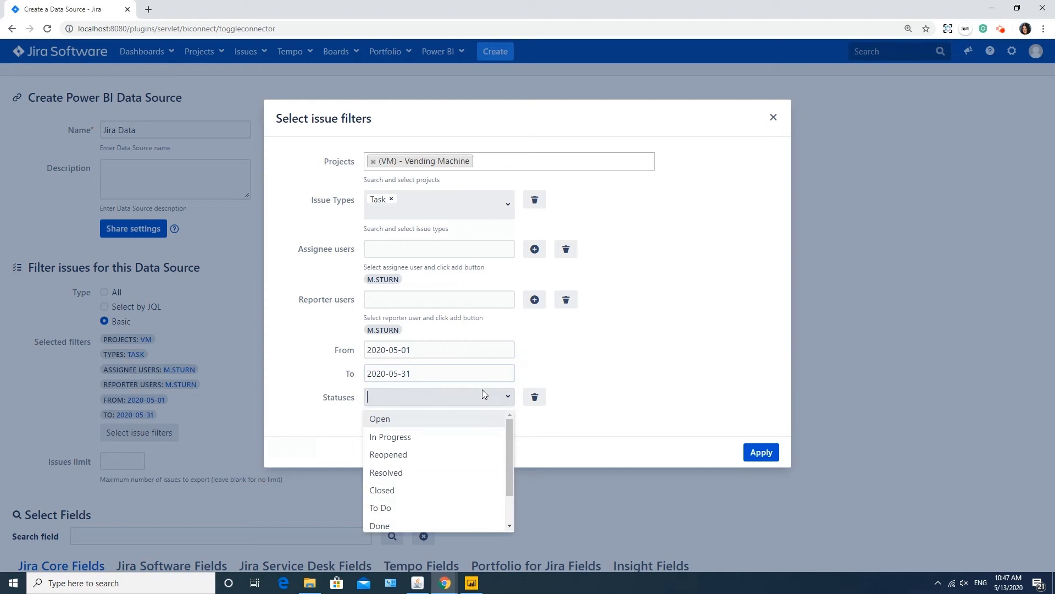
left_click(409, 440)
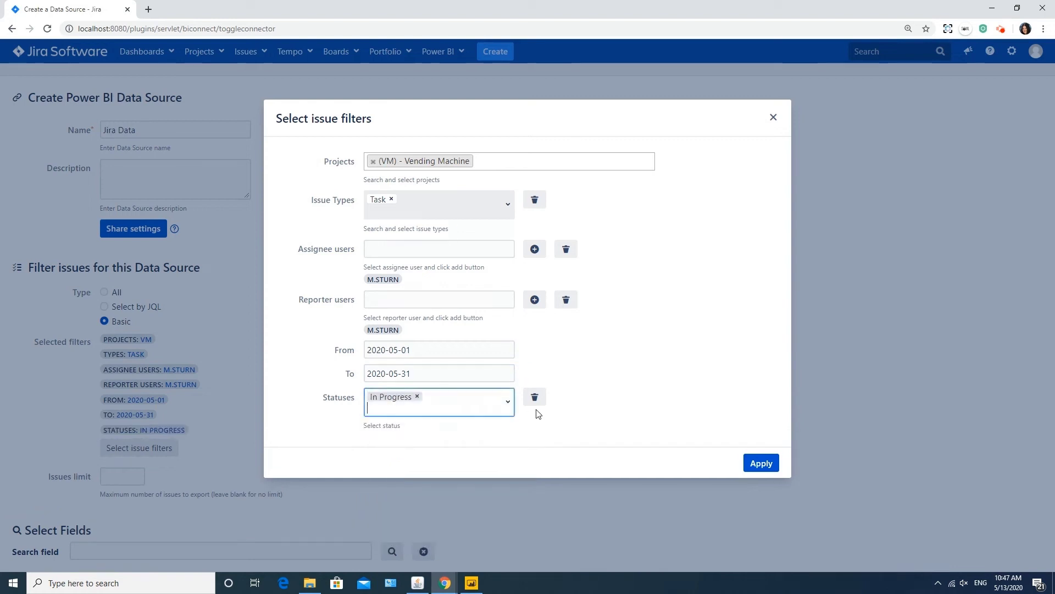
left_click(762, 459)
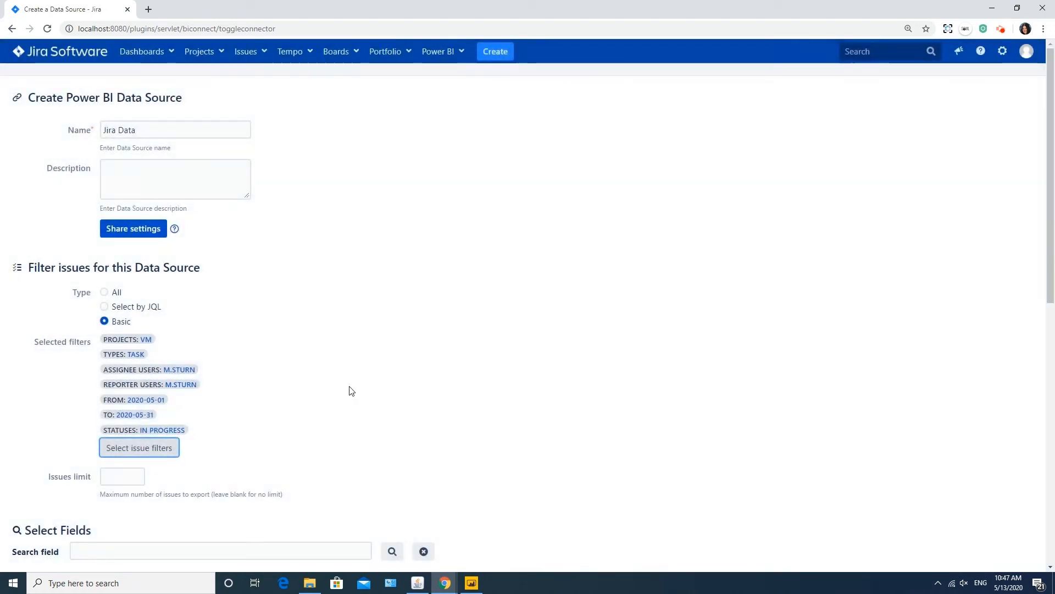
Revert to all issues and add the Current Assignee and Time at Current Assignee in hours fields.
scroll(154, 302, "down", 2)
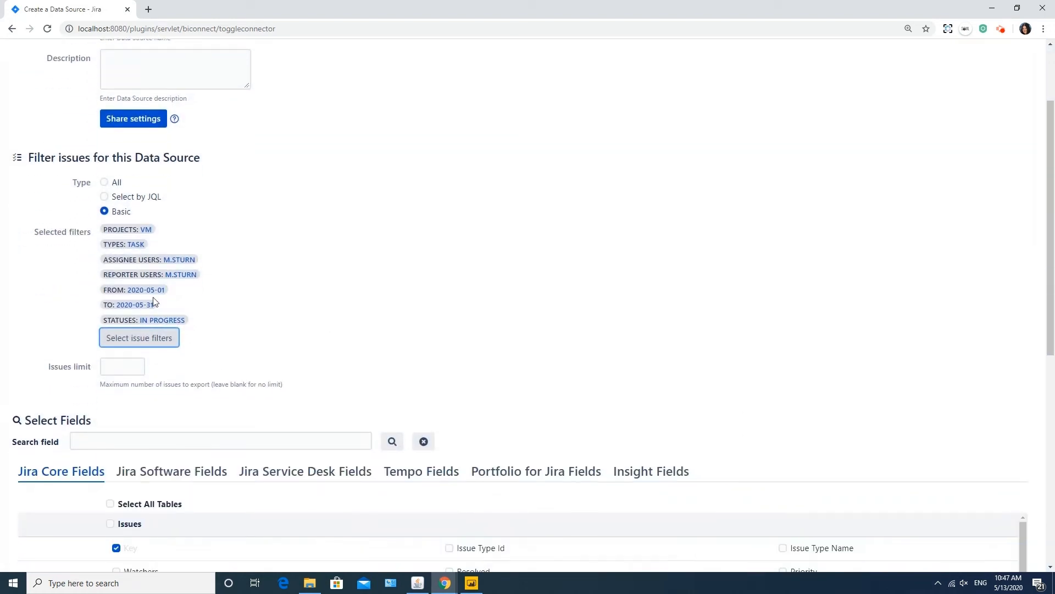
left_click(104, 182)
scroll(321, 328, "down", 3)
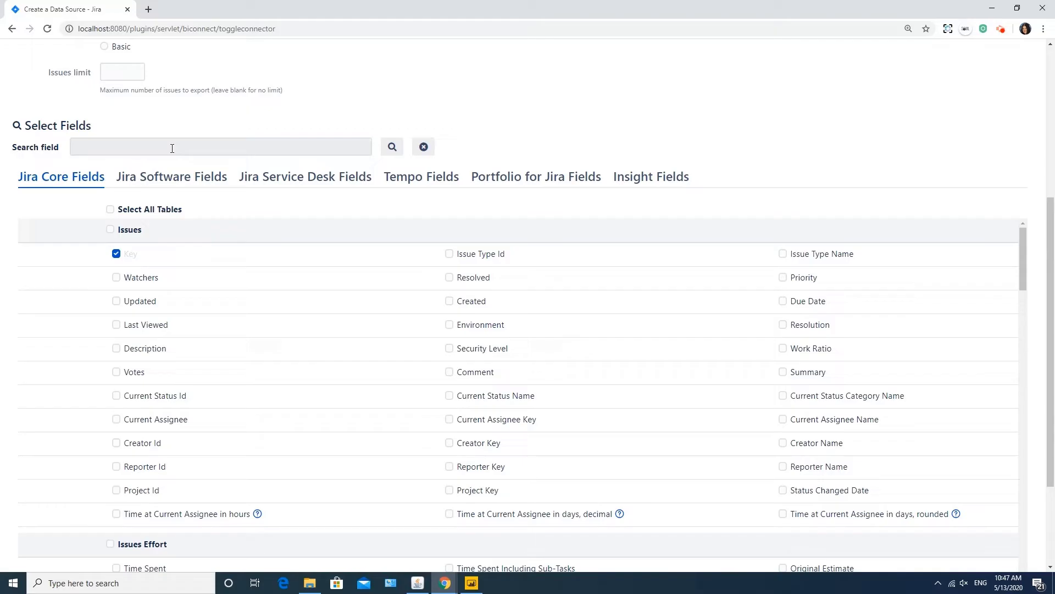
left_click(172, 148)
type("assignee")
left_click(116, 87)
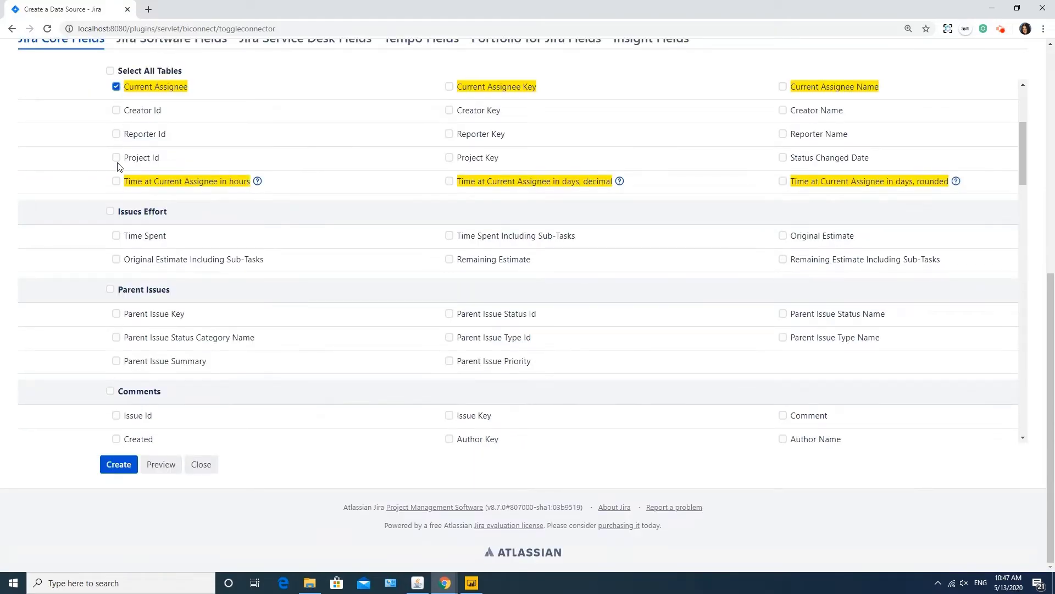
left_click(116, 181)
scroll(172, 162, "up", 8)
left_click(424, 228)
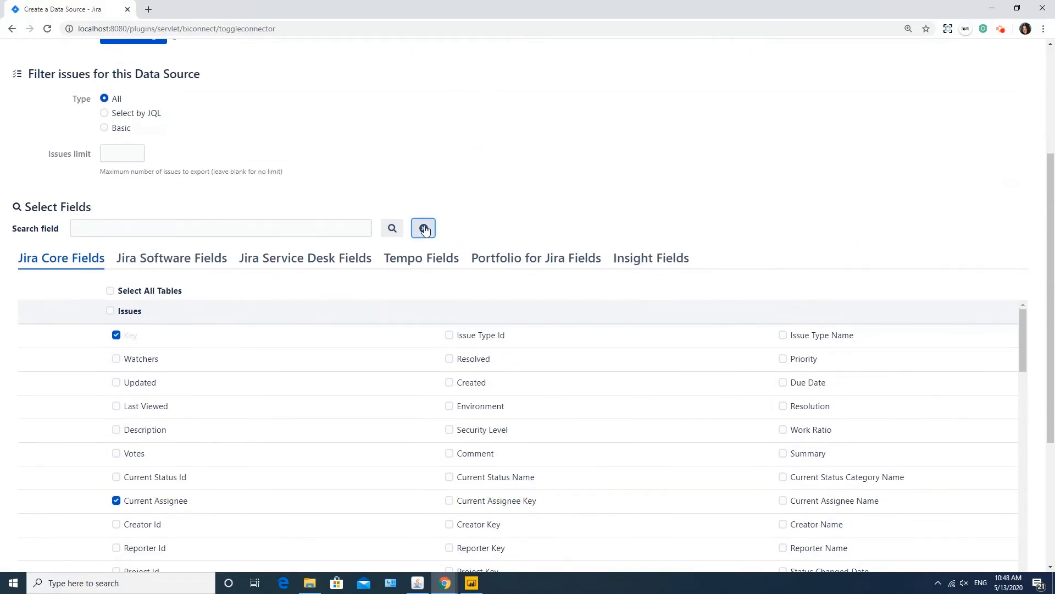
Include every Comments field and every field in all tables.
scroll(111, 313, "down", 10)
left_click(110, 420)
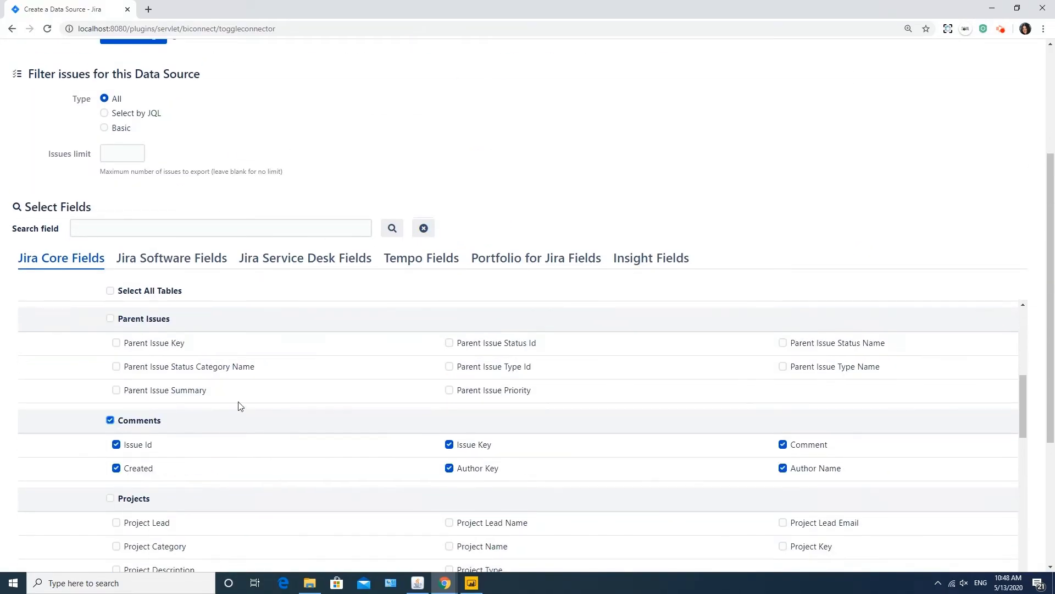
scroll(195, 320, "up", 10)
left_click(110, 291)
Select all fields in the Service Desk, Tempo, Portfolio and Insight groups, then create the data source.
left_click(190, 267)
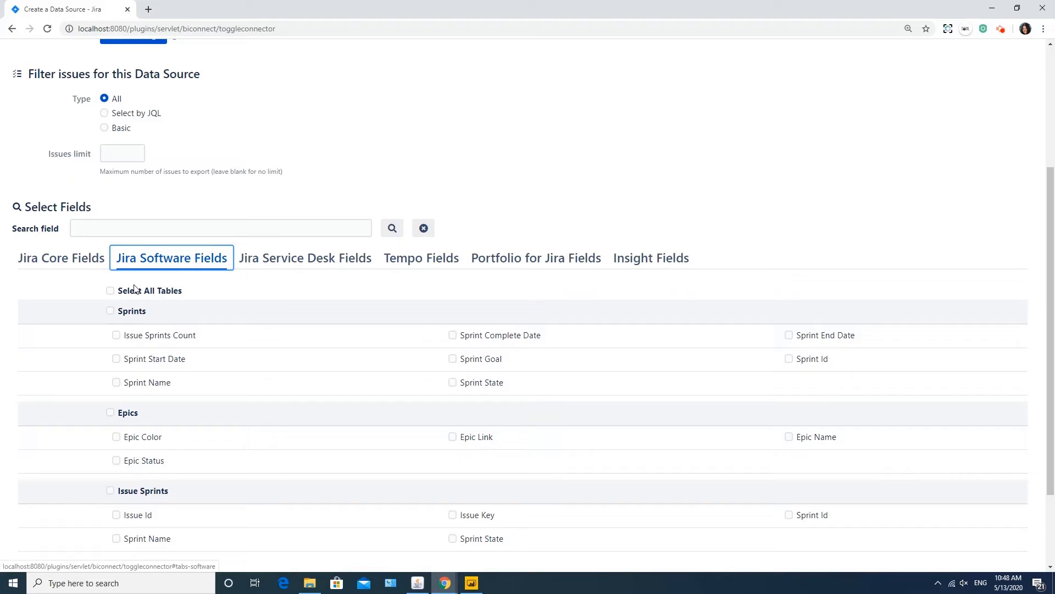
left_click(302, 260)
left_click(404, 334)
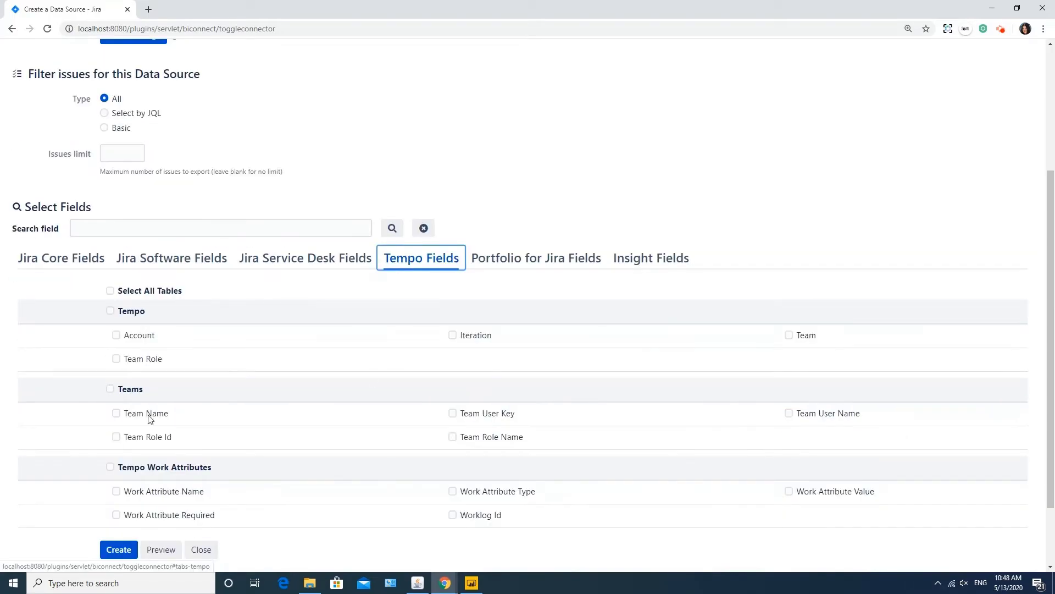
left_click(110, 290)
left_click(533, 262)
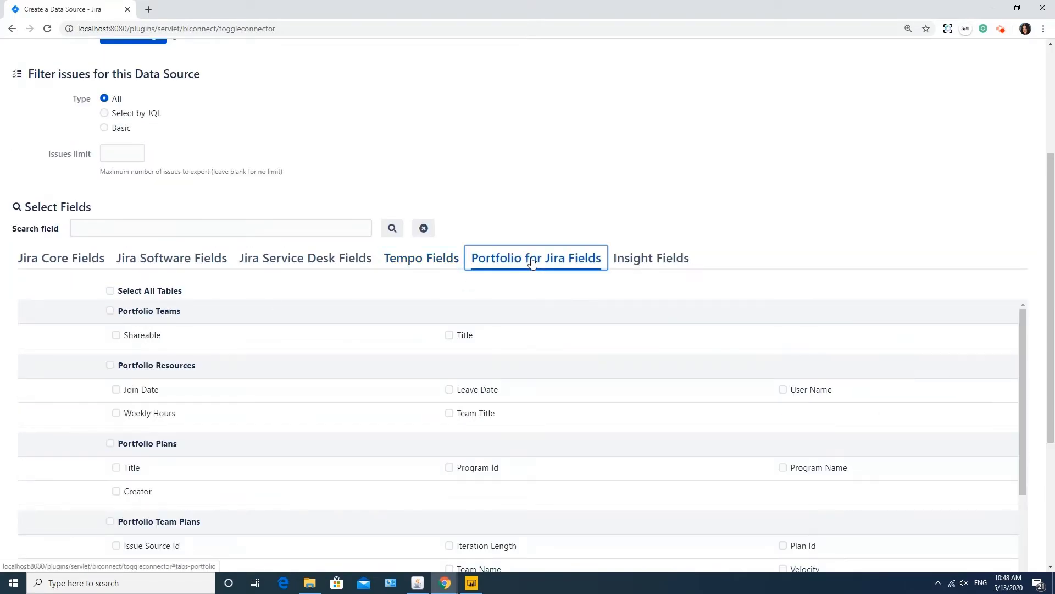
left_click(110, 290)
left_click(656, 264)
left_click(110, 290)
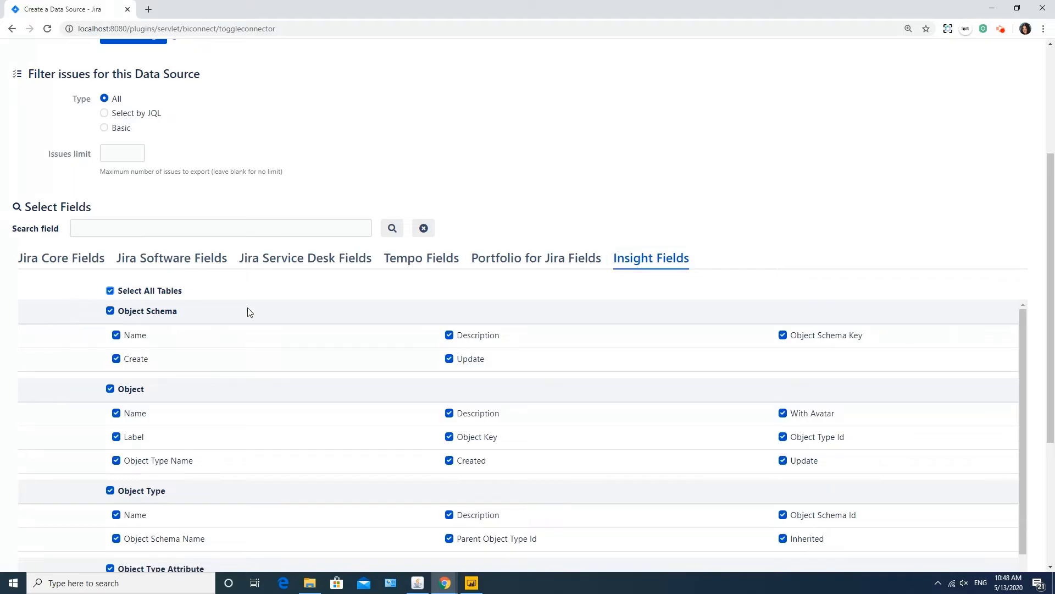
scroll(269, 412, "down", 8)
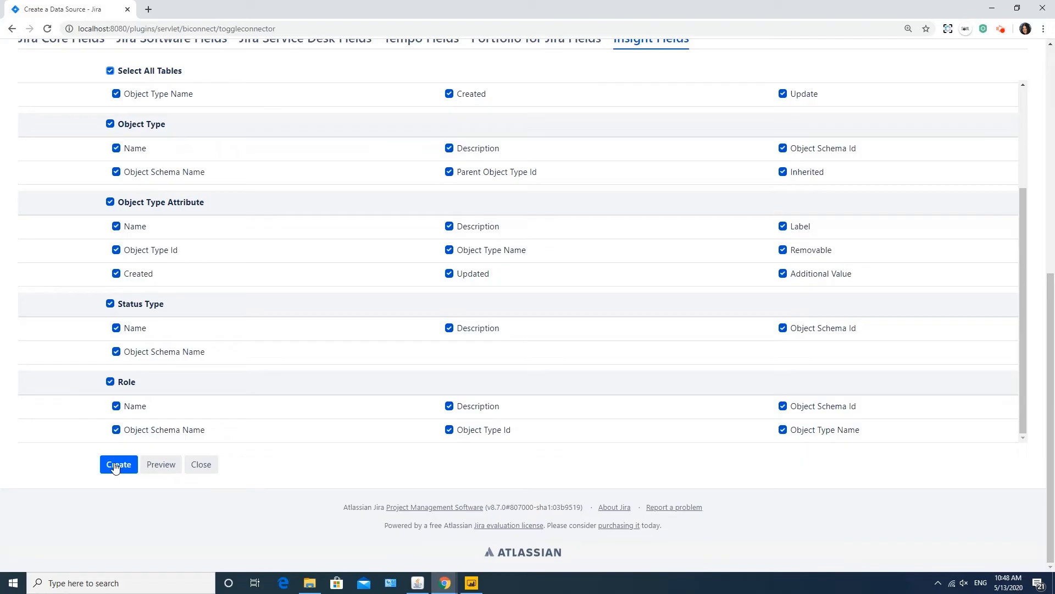
left_click(116, 465)
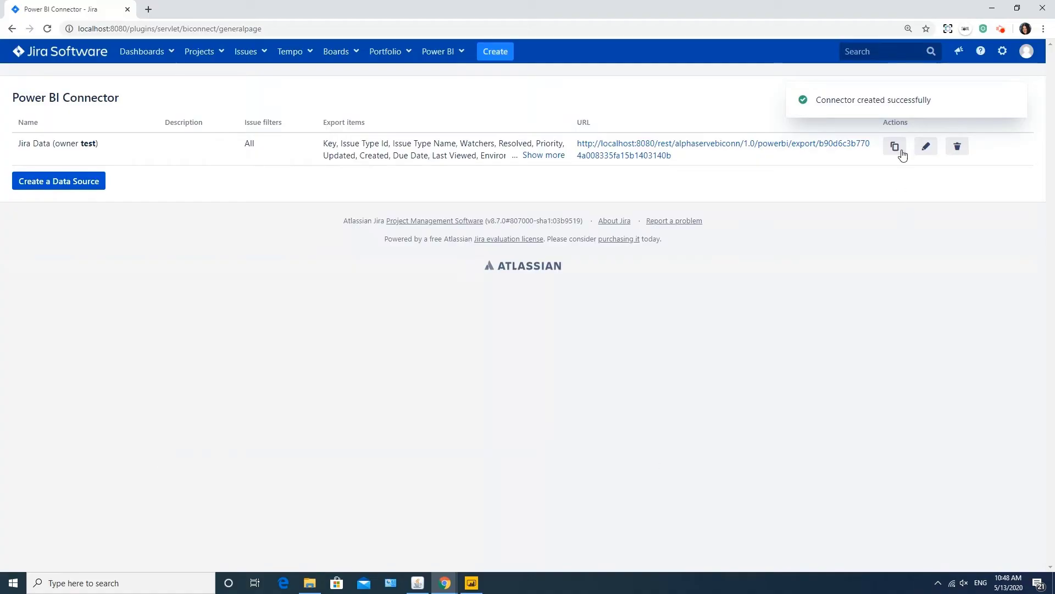
Copy the Jira Data feed URL and switch to Power BI Desktop.
left_click(896, 147)
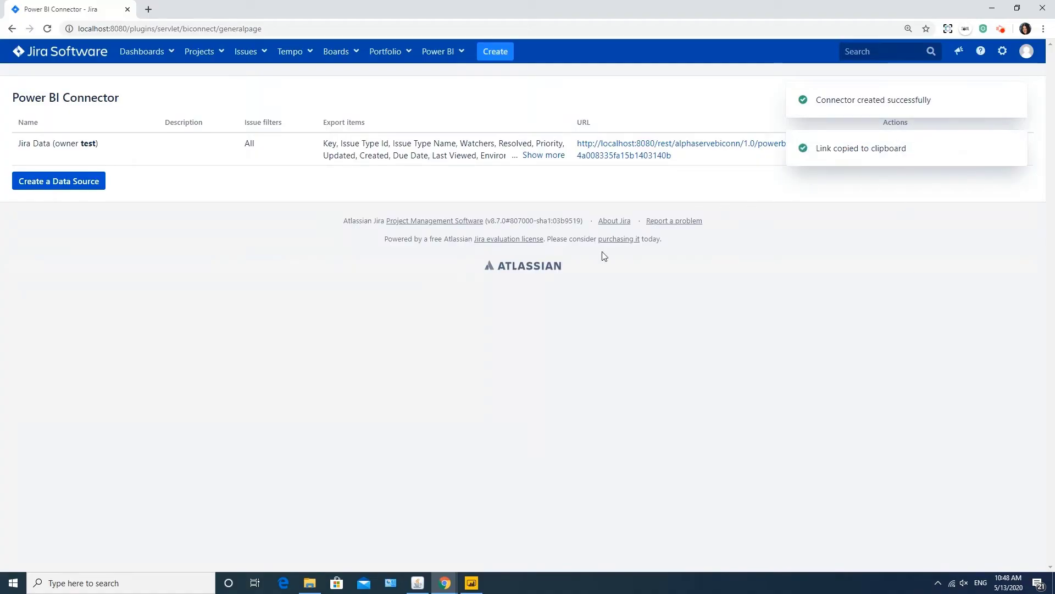
mouse_move(471, 581)
left_click(499, 531)
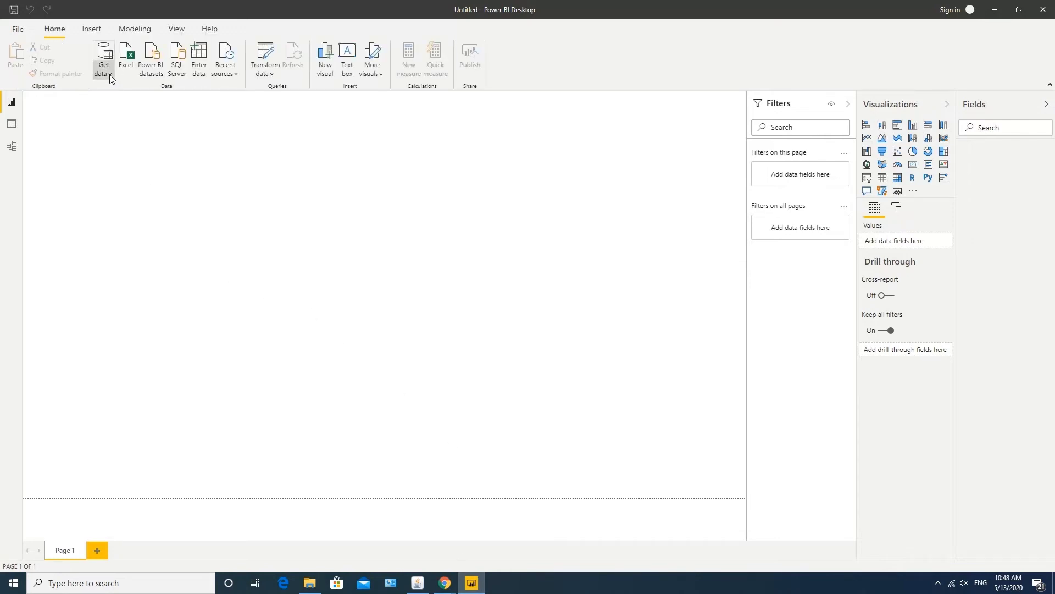
Add an OData feed data source using the pasted Jira Data URL.
left_click(109, 77)
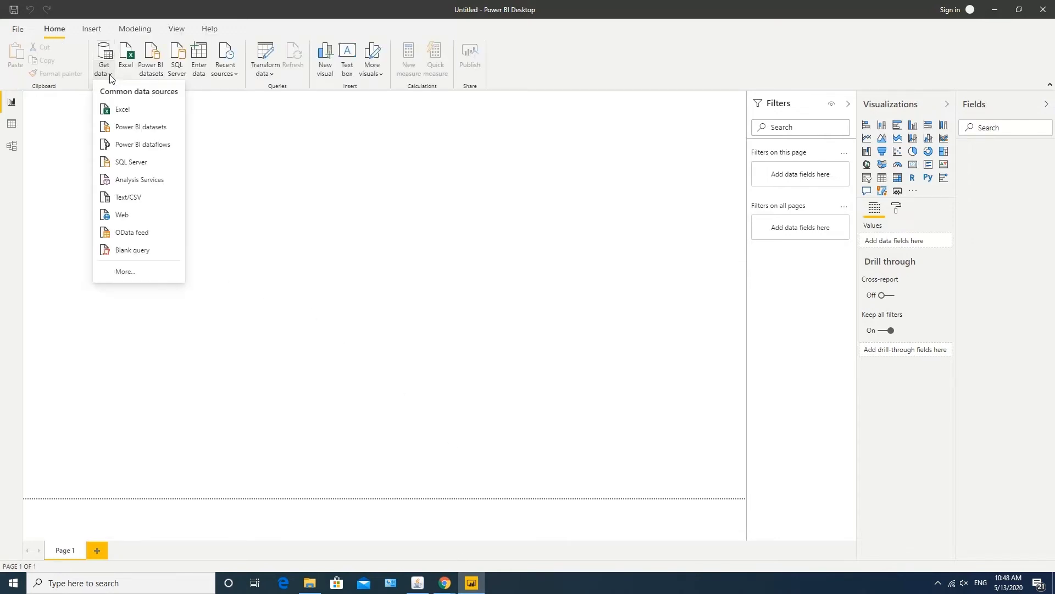
left_click(137, 233)
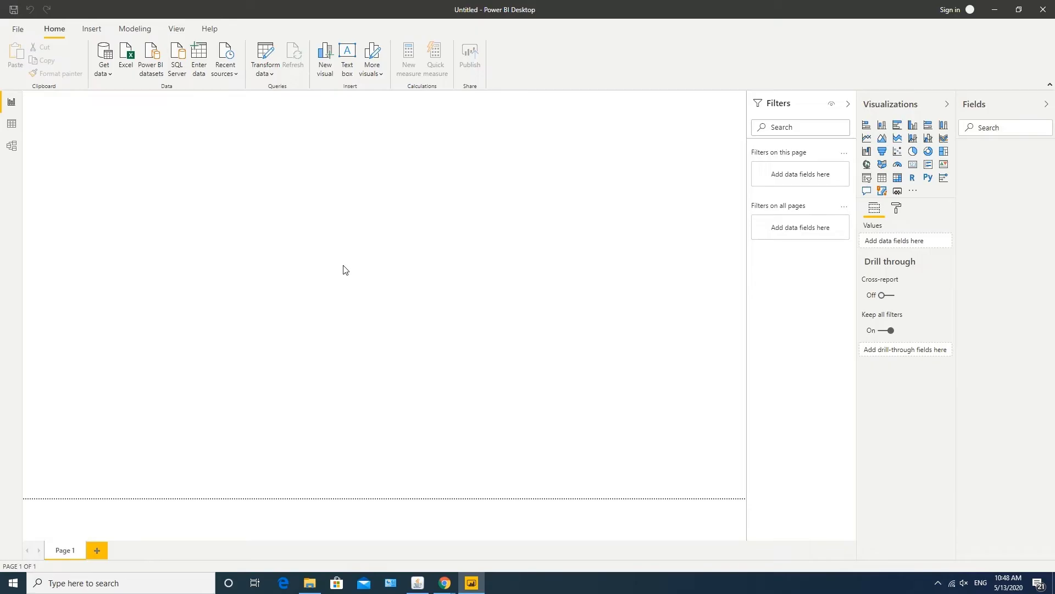
key("ctrl+v")
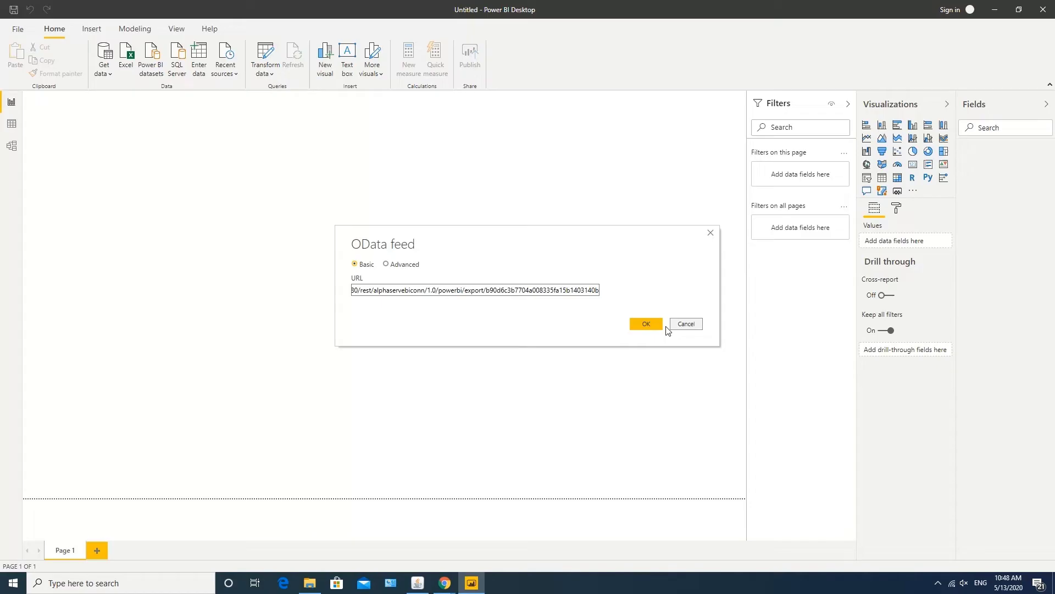
left_click(647, 324)
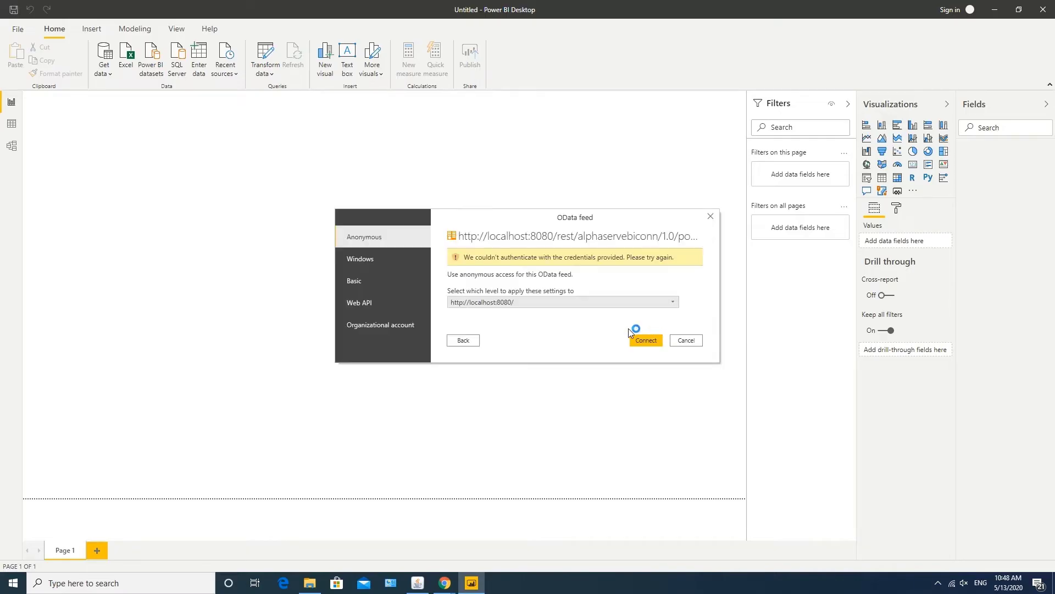
Connect with Basic credentials at the full URL level, entering the user name and password.
left_click(375, 280)
left_click(672, 342)
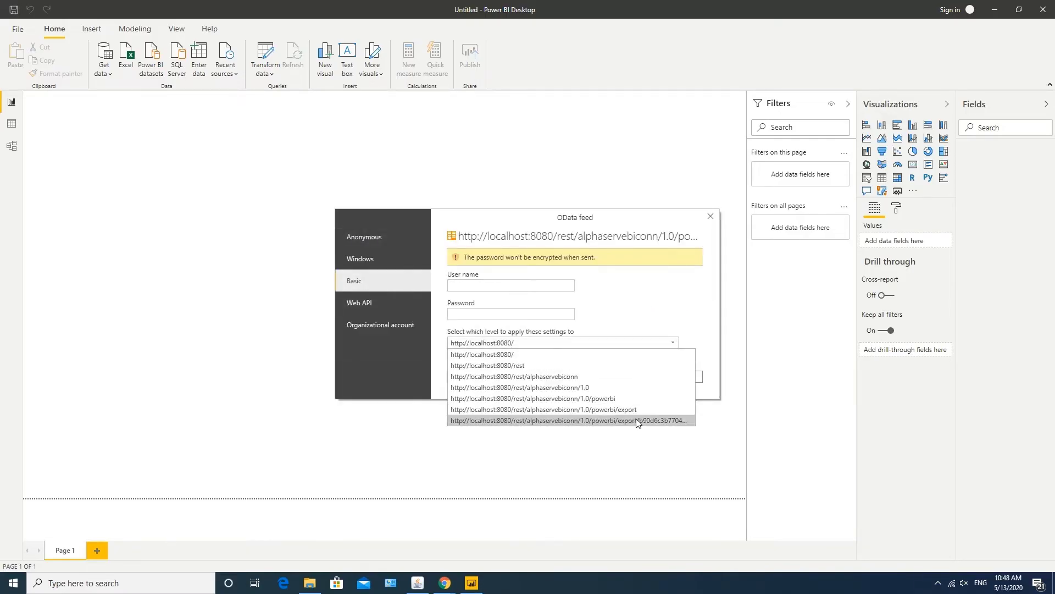
left_click(638, 421)
left_click(496, 285)
key("Tab")
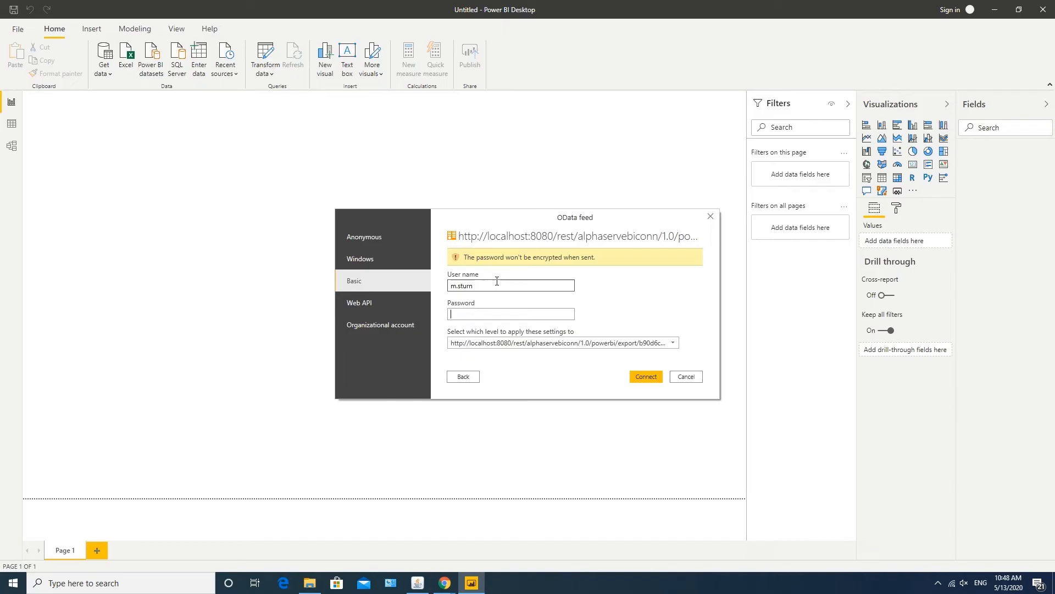
type("****")
left_click(647, 377)
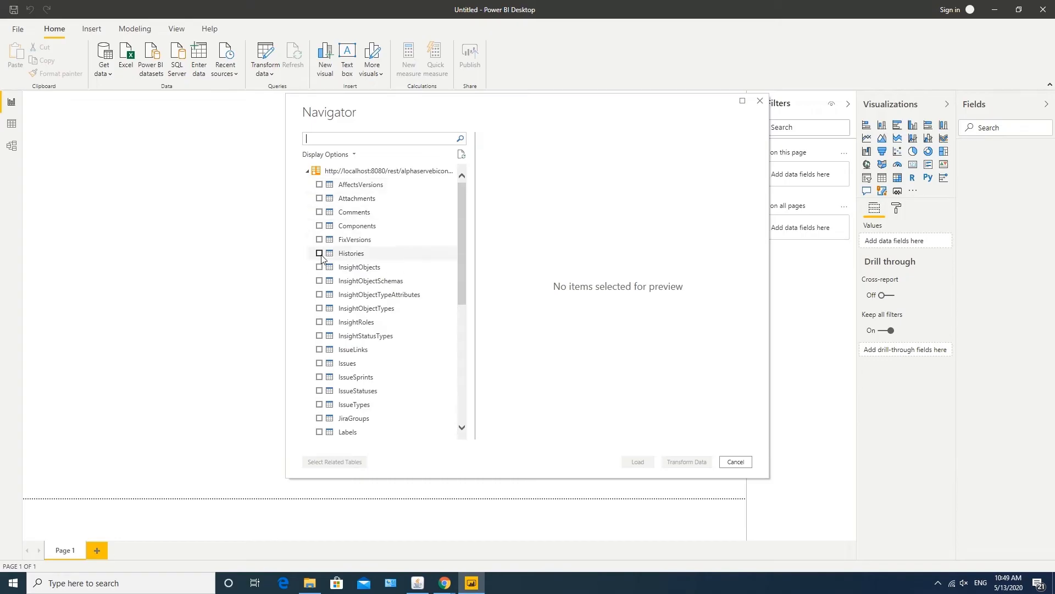
Select the Histories, Issues and IssueSprints tables in Navigator and load them.
left_click(320, 253)
left_click(319, 363)
scroll(322, 342, "down", 1)
left_click(319, 336)
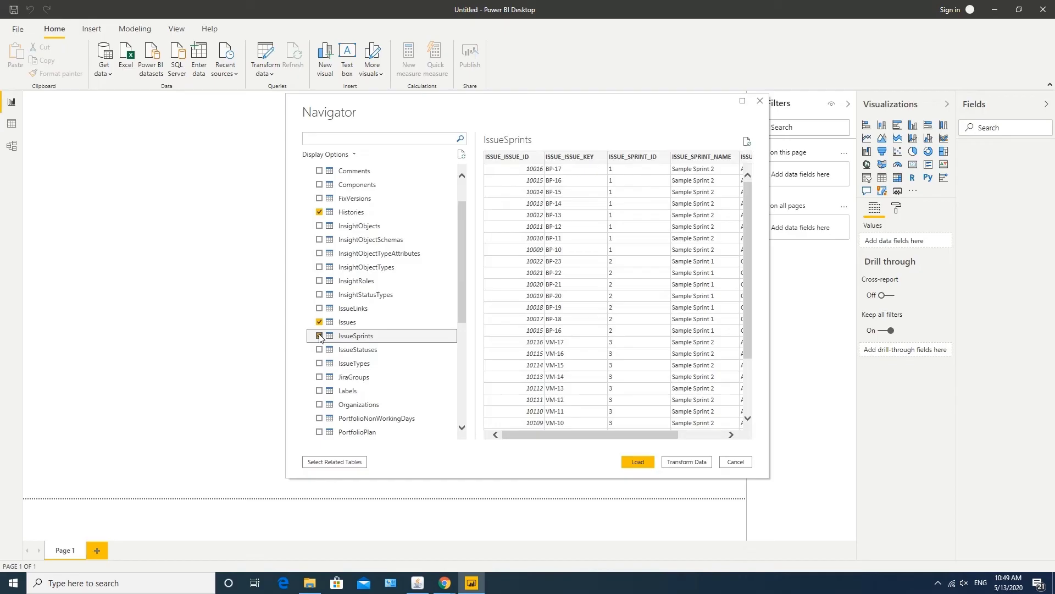
left_click(639, 463)
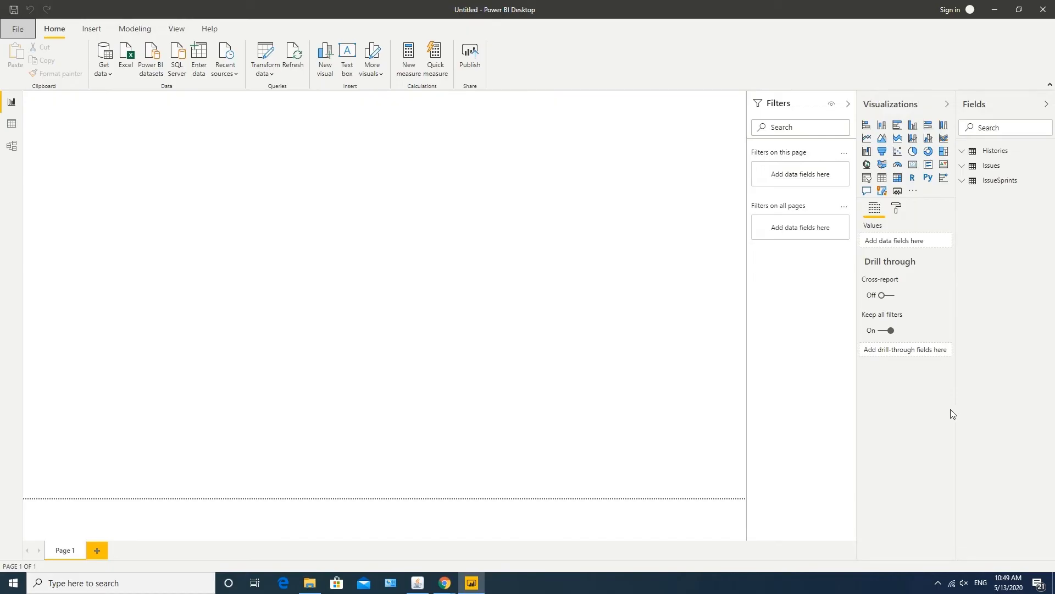
Insert a clustered bar chart with ISSUE_PROJECT_KEY from the Issues table on the Axis.
left_click_drag(957, 410, 877, 422)
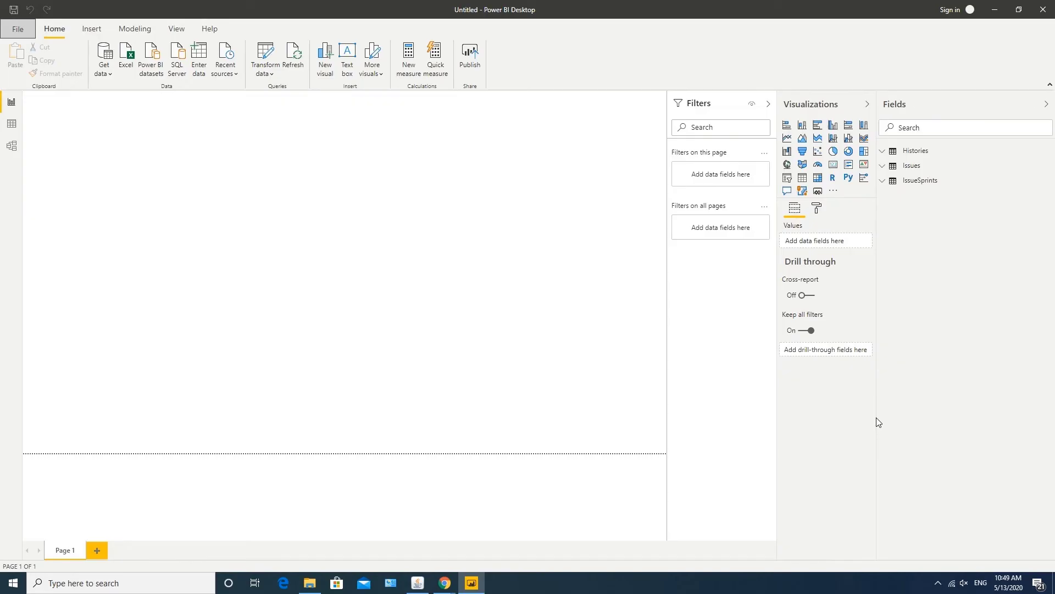
left_click(817, 126)
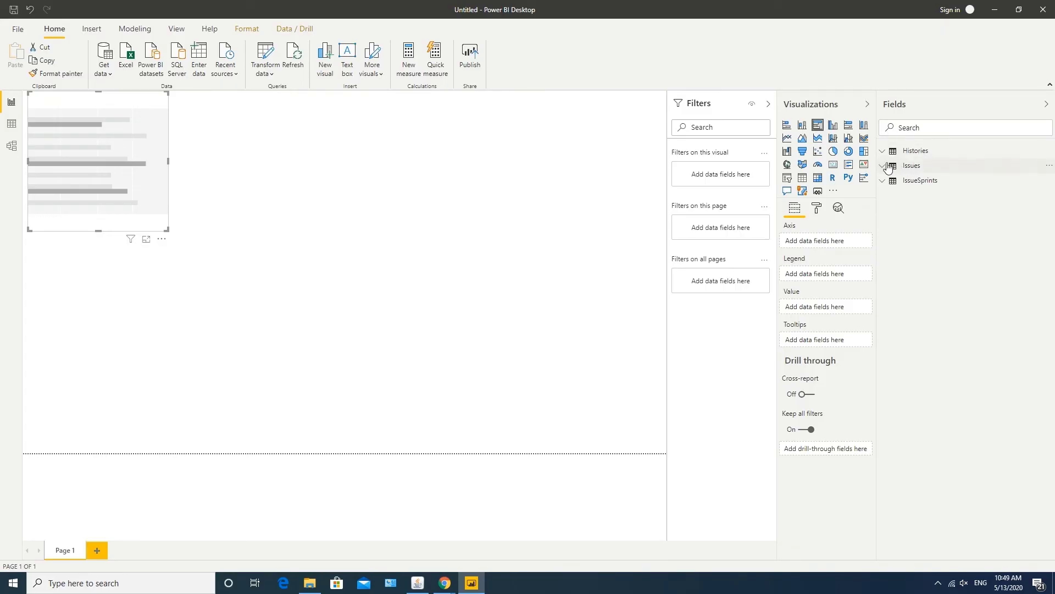
left_click(888, 167)
scroll(966, 272, "down", 5)
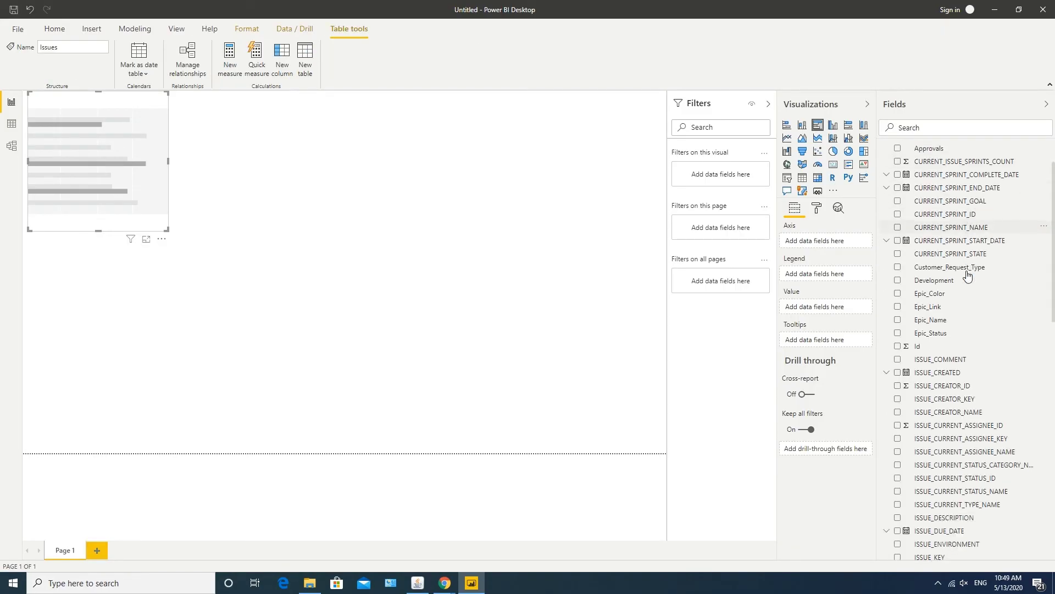
scroll(967, 293, "down", 4)
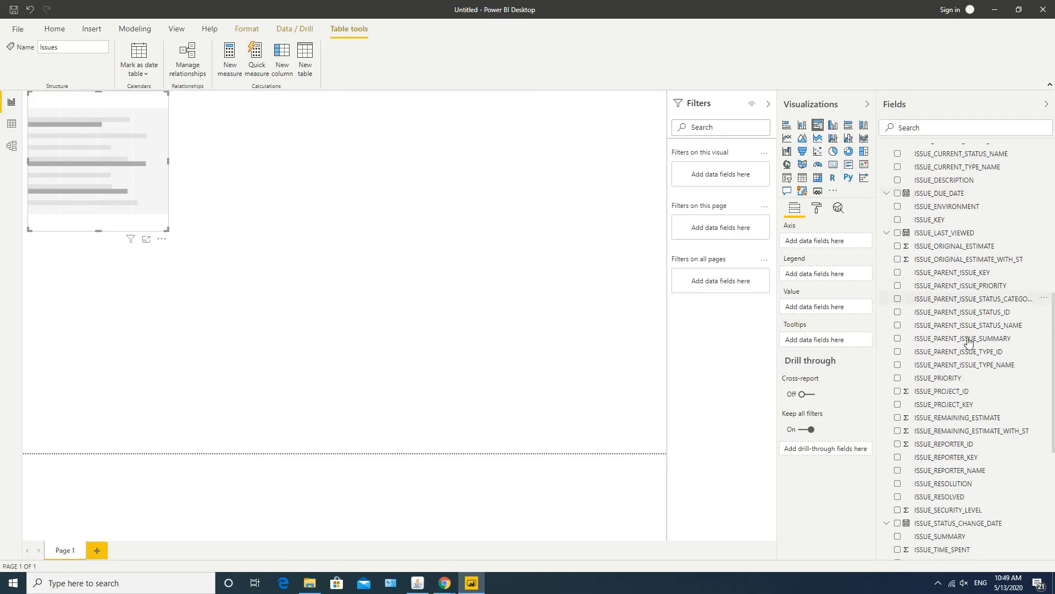
scroll(969, 342, "down", 1)
left_click_drag(953, 351, 825, 241)
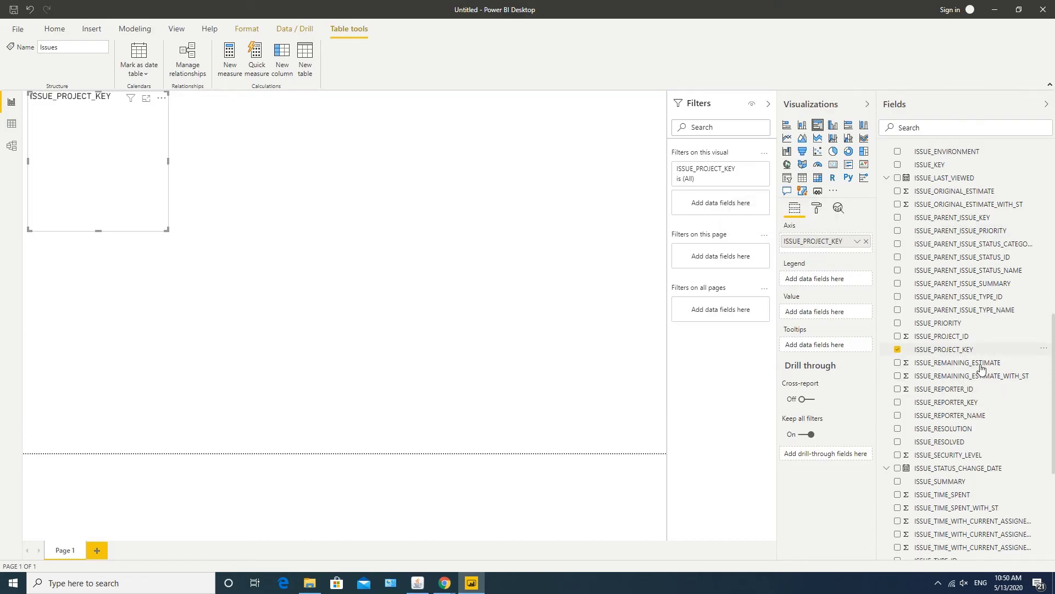
Count ISSUE_KEY as the value and use ISSUE_CURRENT_STATUS_NAME as the legend.
scroll(978, 367, "up", 4)
left_click_drag(929, 330, 819, 313)
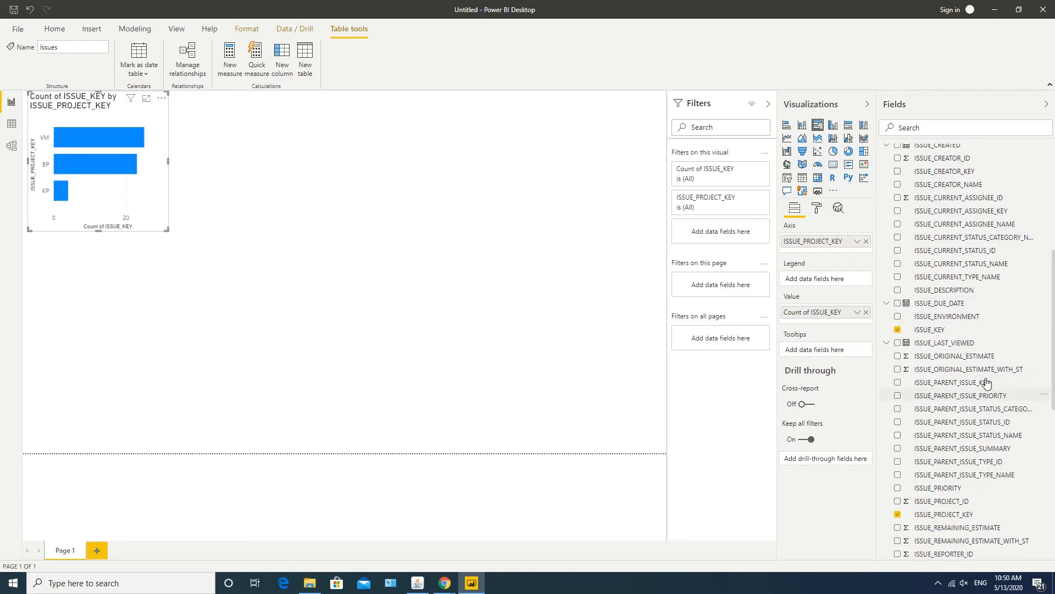
scroll(976, 363, "up", 7)
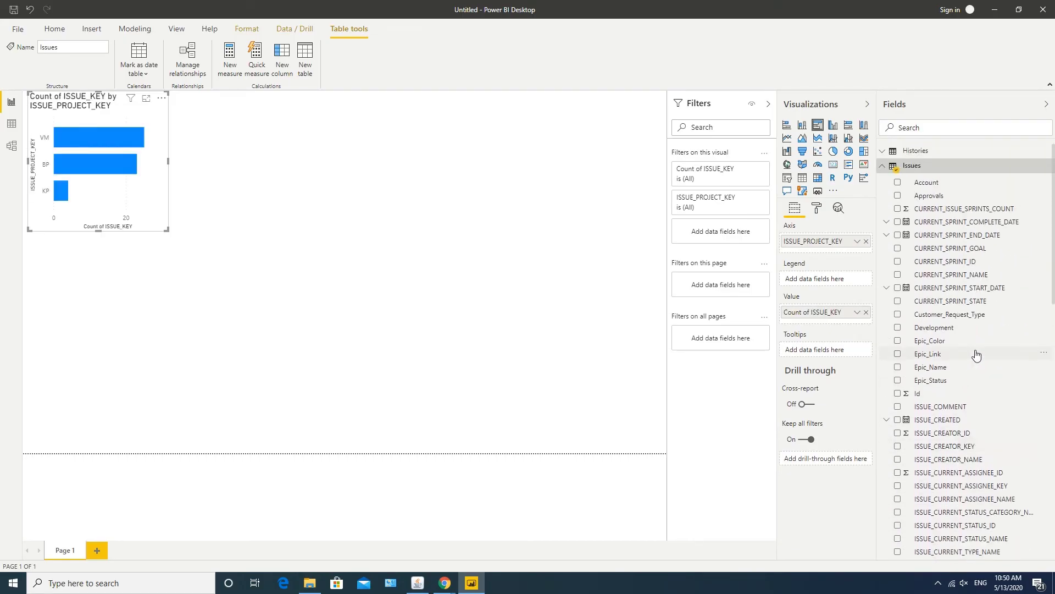
scroll(976, 355, "down", 11)
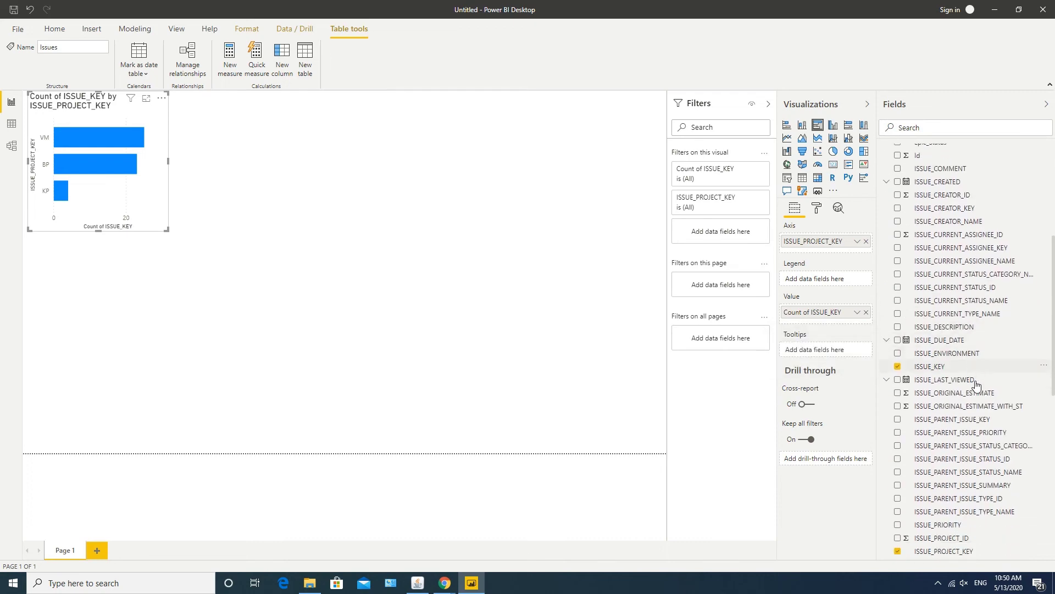
scroll(976, 387, "down", 4)
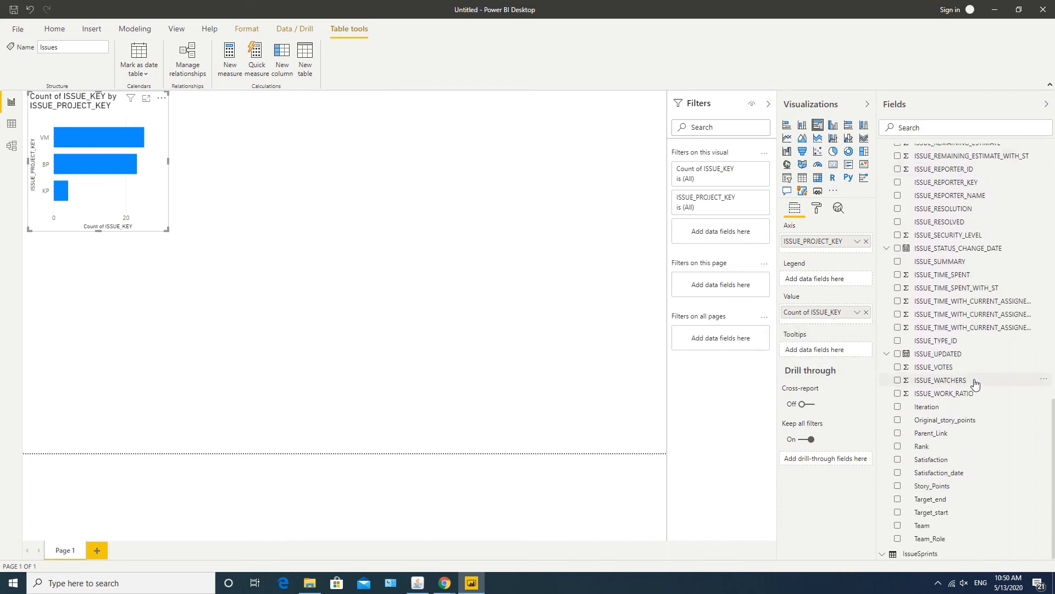
scroll(965, 327, "up", 3)
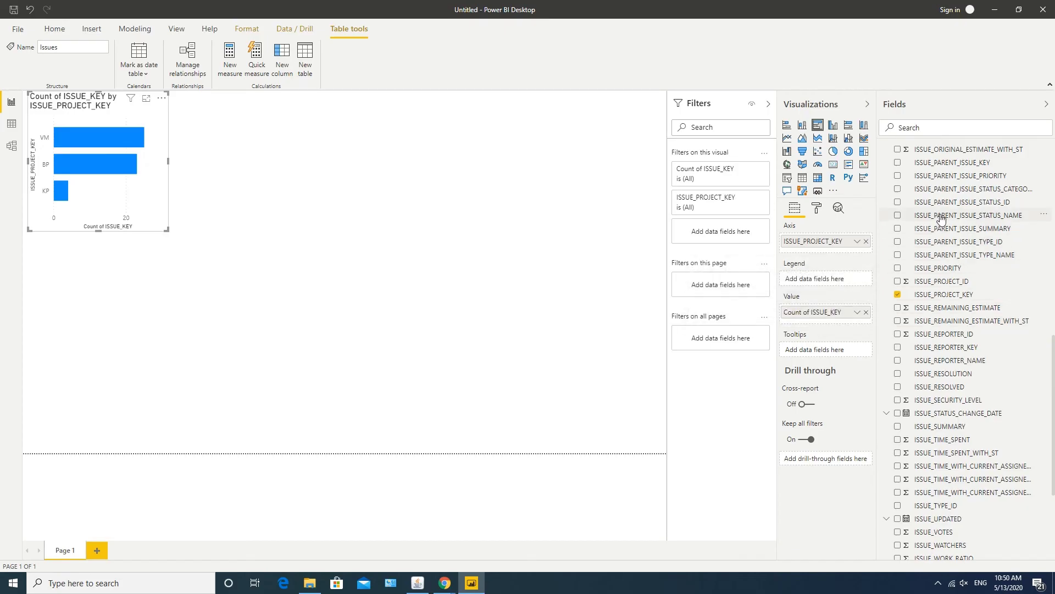
scroll(942, 219, "up", 4)
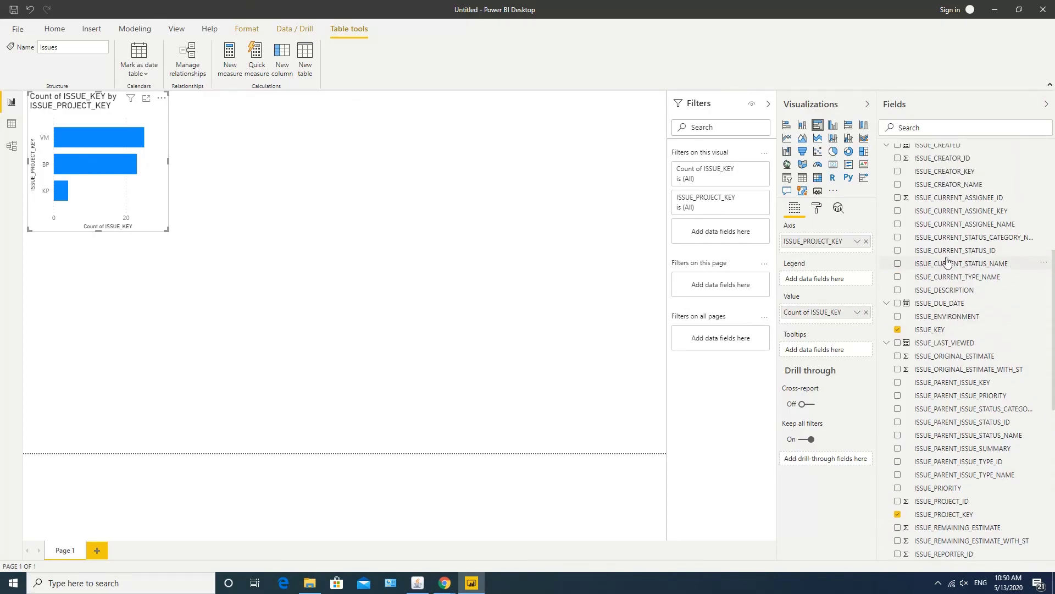
left_click_drag(931, 267, 813, 283)
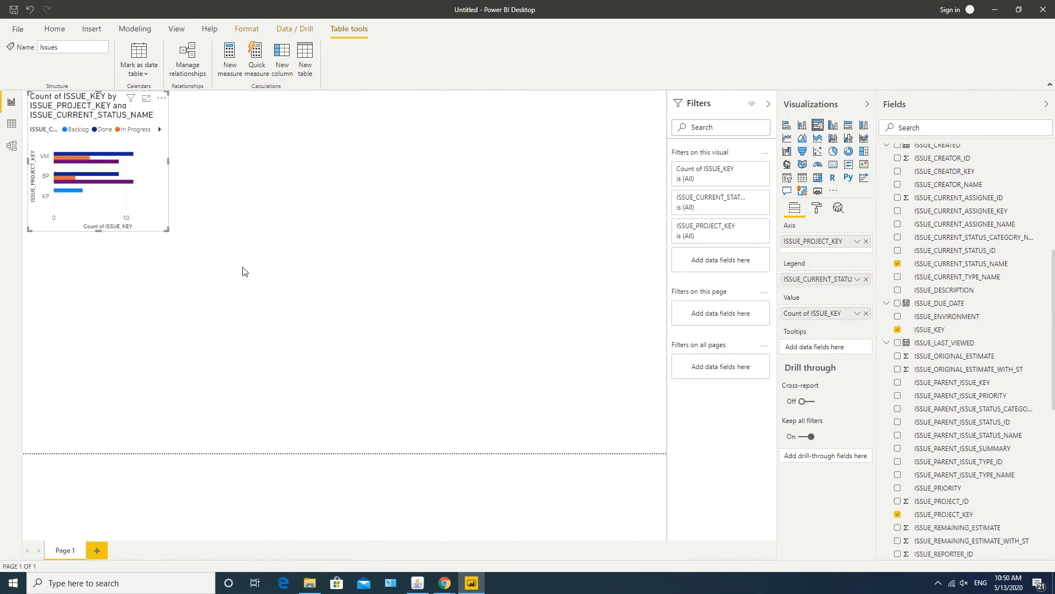
Enlarge the bar chart on the report page.
left_click_drag(167, 230, 378, 362)
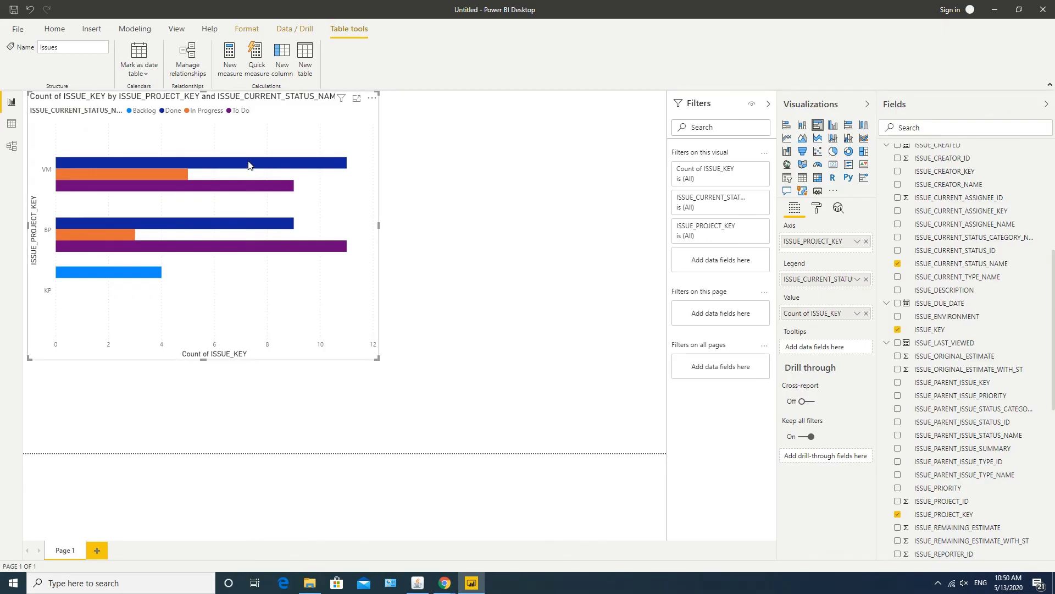
mouse_move(159, 187)
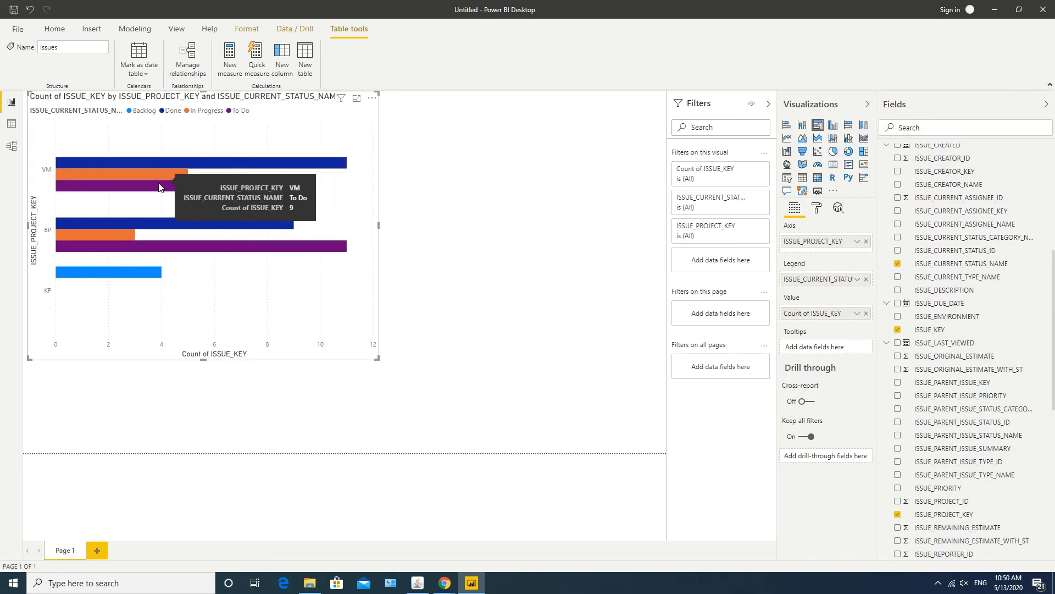
mouse_move(123, 234)
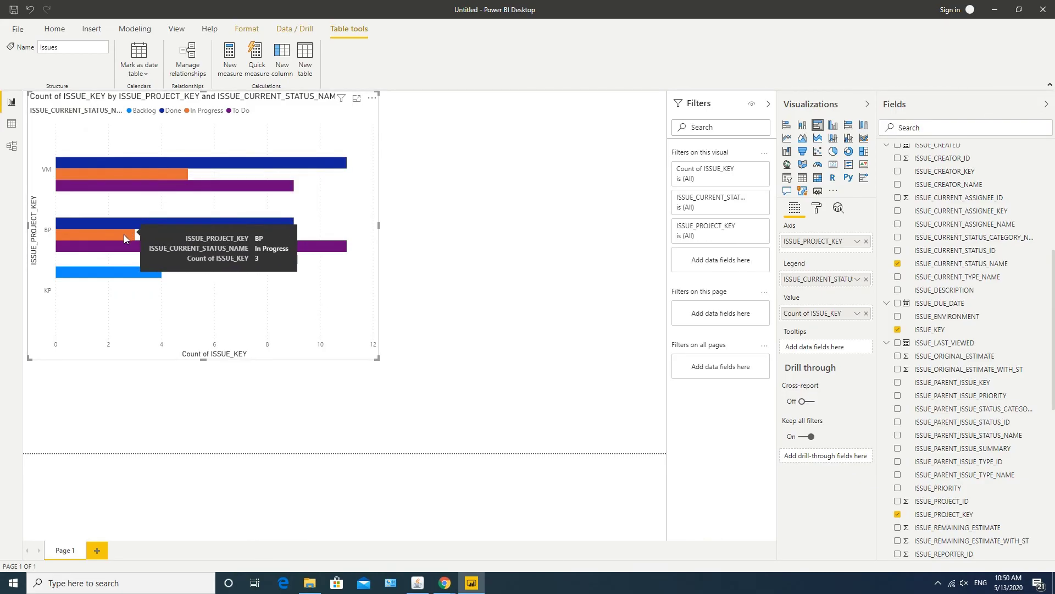
mouse_move(115, 274)
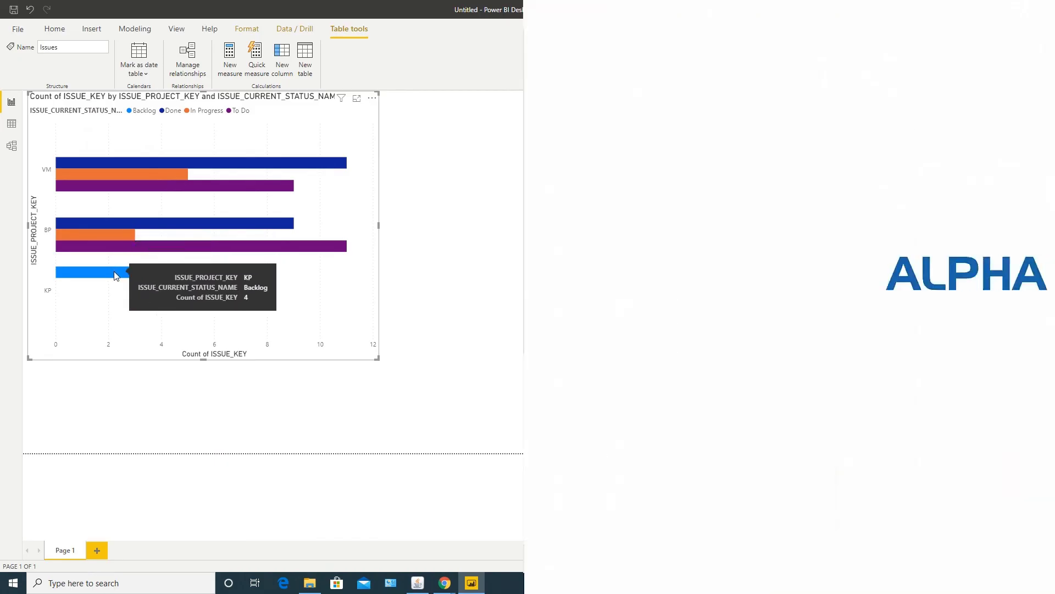